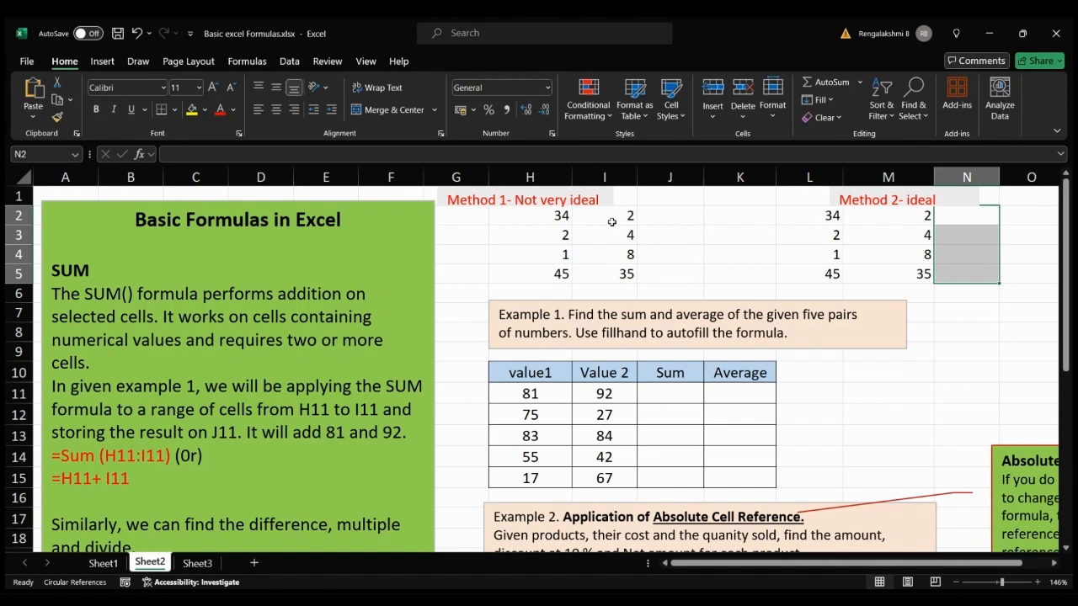
- Enter the formula =34+2 in cell J2 beside the first Method 1 number pair
{"action": "left_click", "coordinate": [1006, 369]}
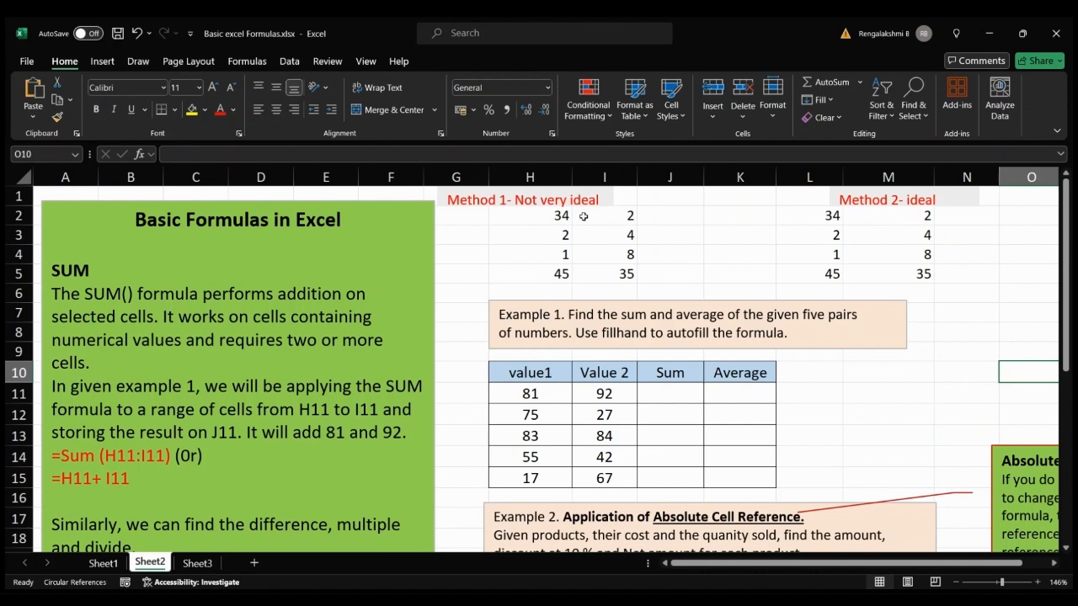
{"action": "left_click", "coordinate": [663, 216]}
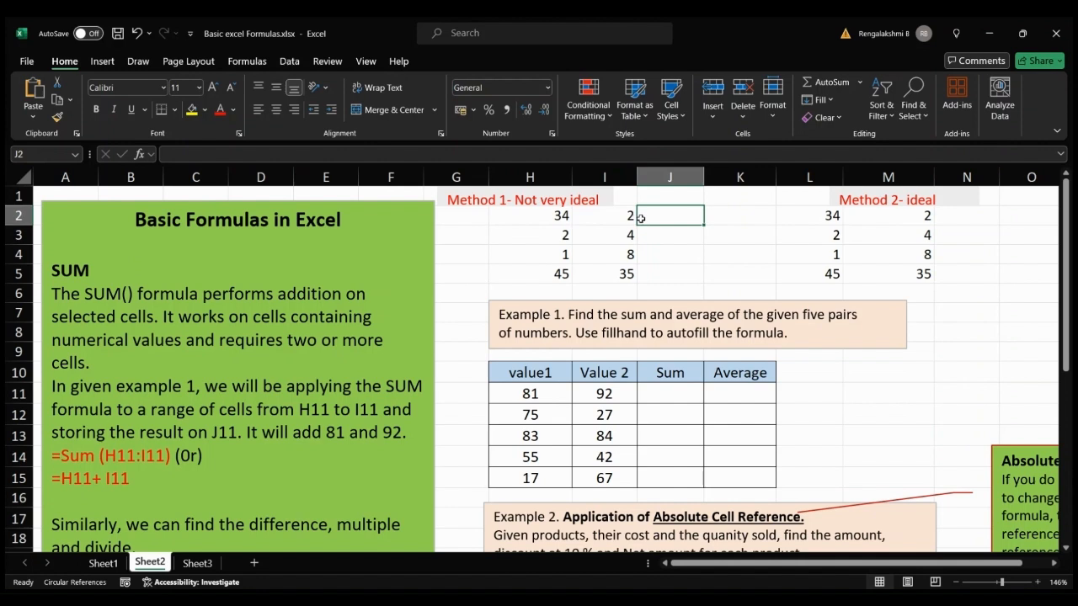
{"action": "type", "text": "=34"}
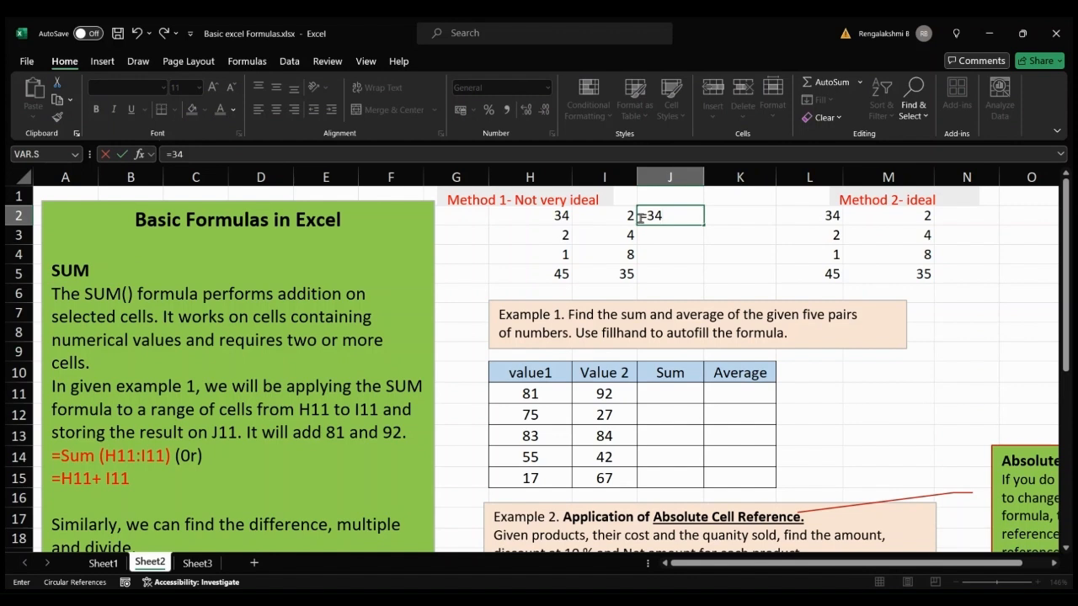
{"action": "type", "text": "+2"}
{"action": "key", "text": "Return"}
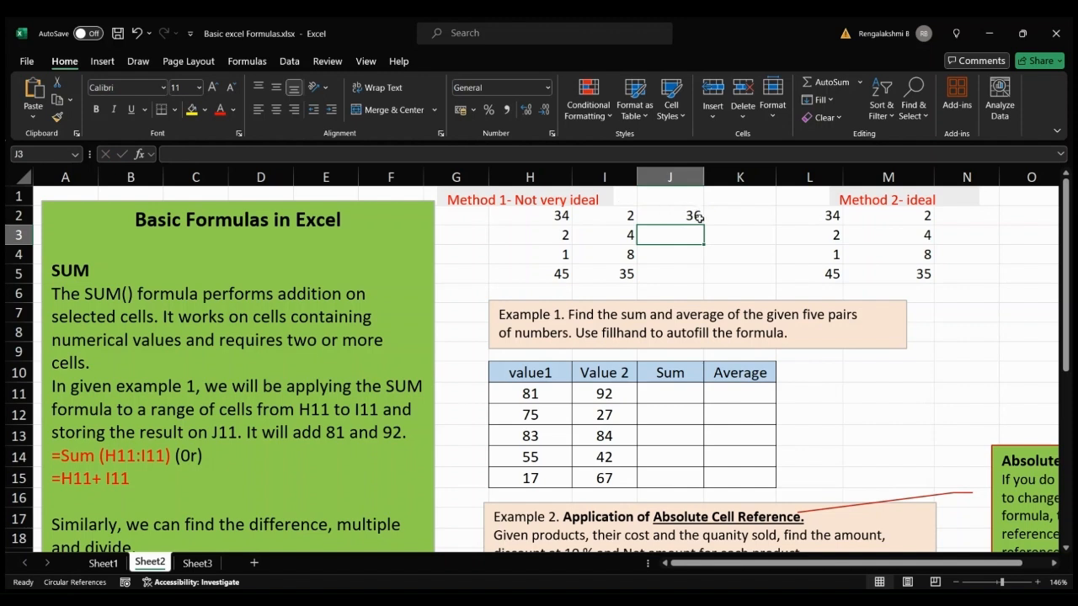
- Enter =L2+M2 in cell N2 using cell references and autofill the formula down to N5
{"action": "left_click", "coordinate": [981, 217]}
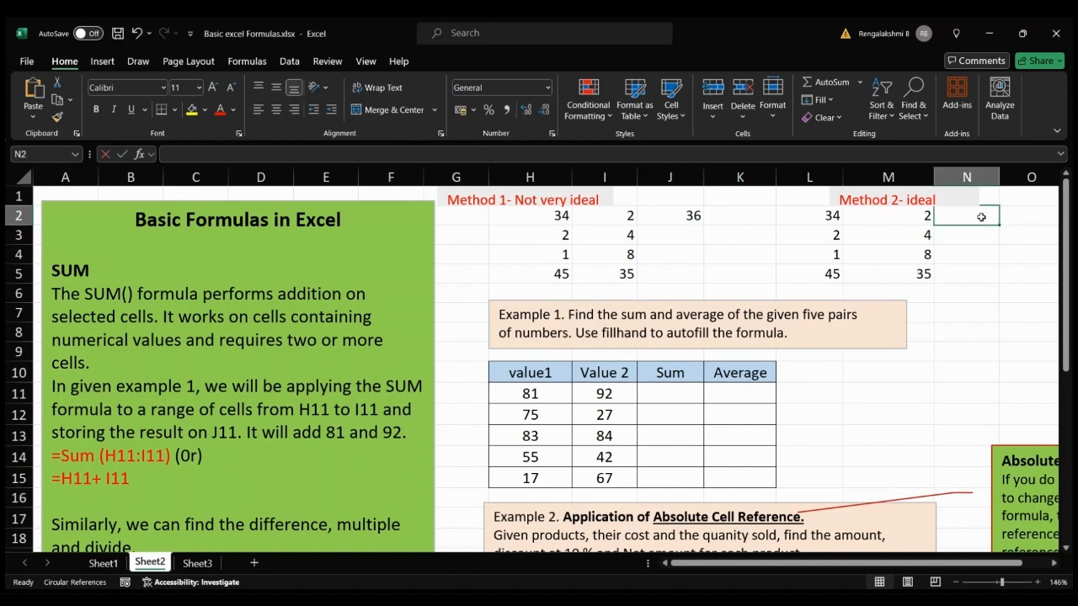
{"action": "type", "text": "="}
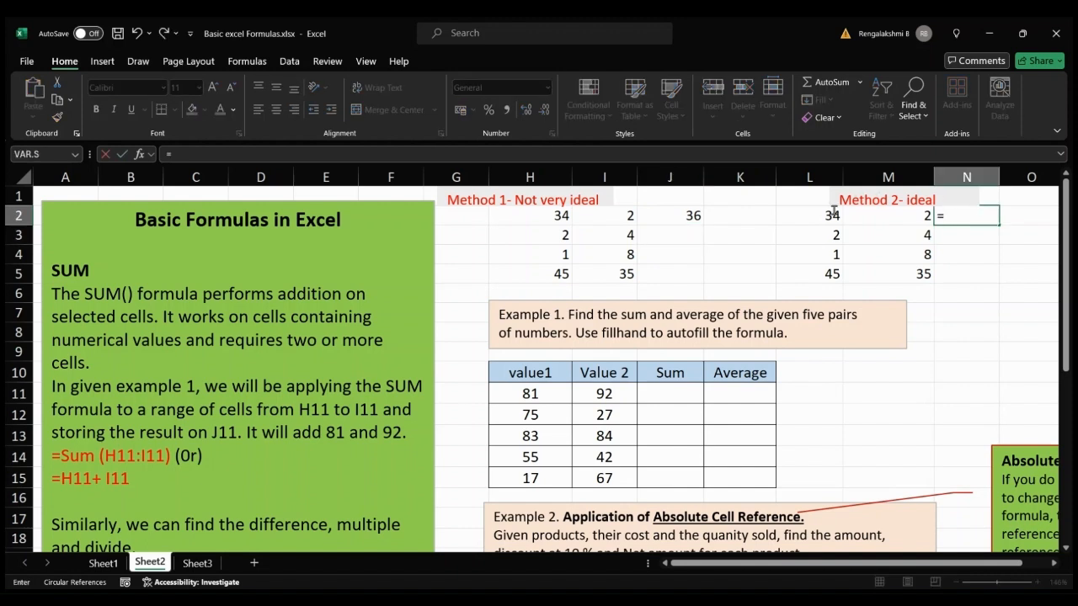
{"action": "left_click", "coordinate": [830, 216]}
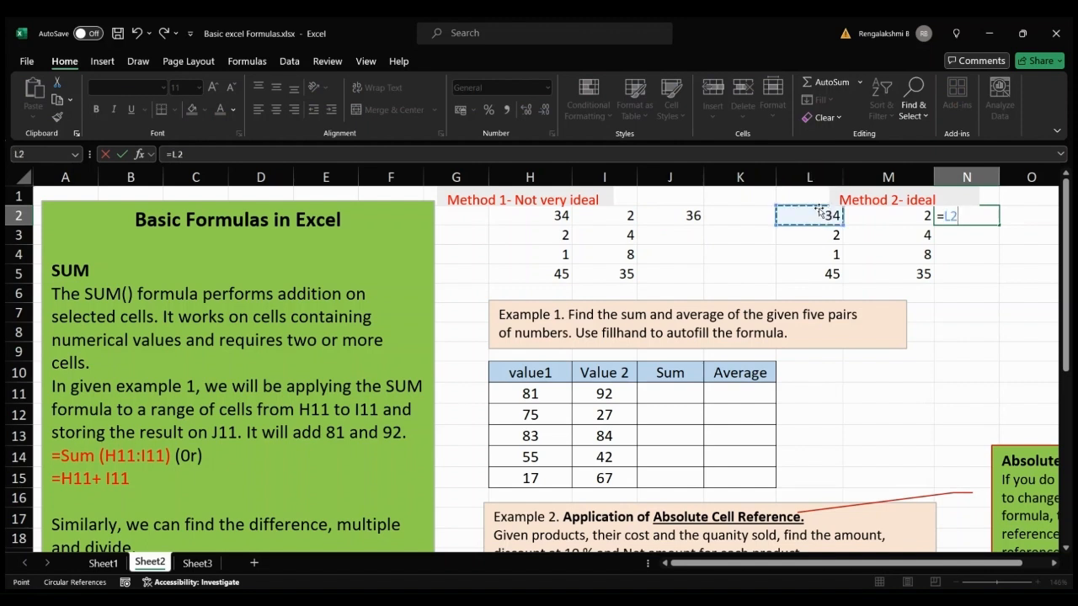
{"action": "type", "text": "+"}
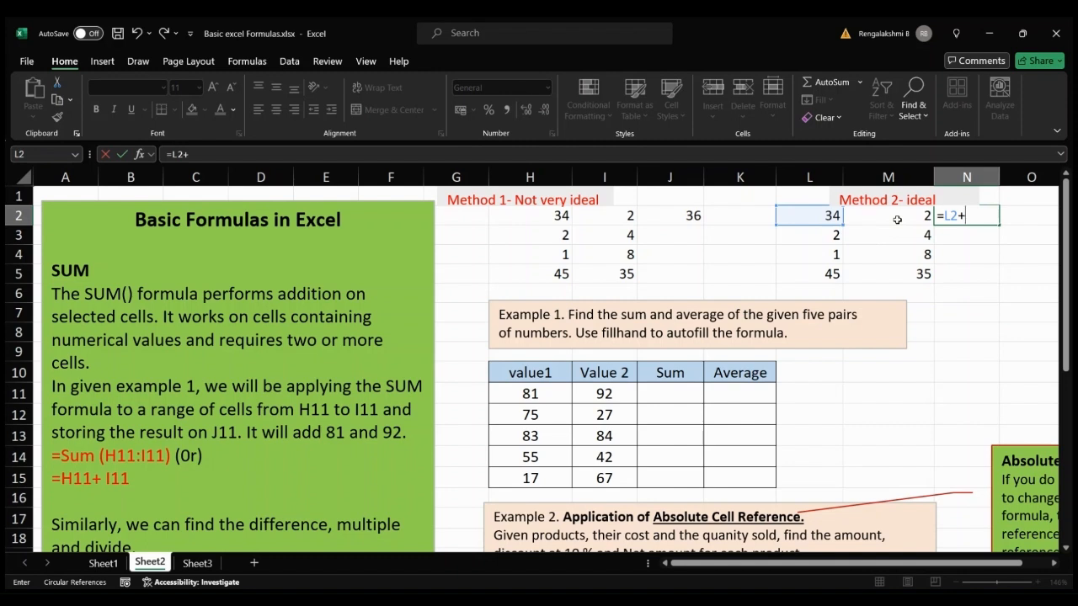
{"action": "left_click", "coordinate": [897, 220]}
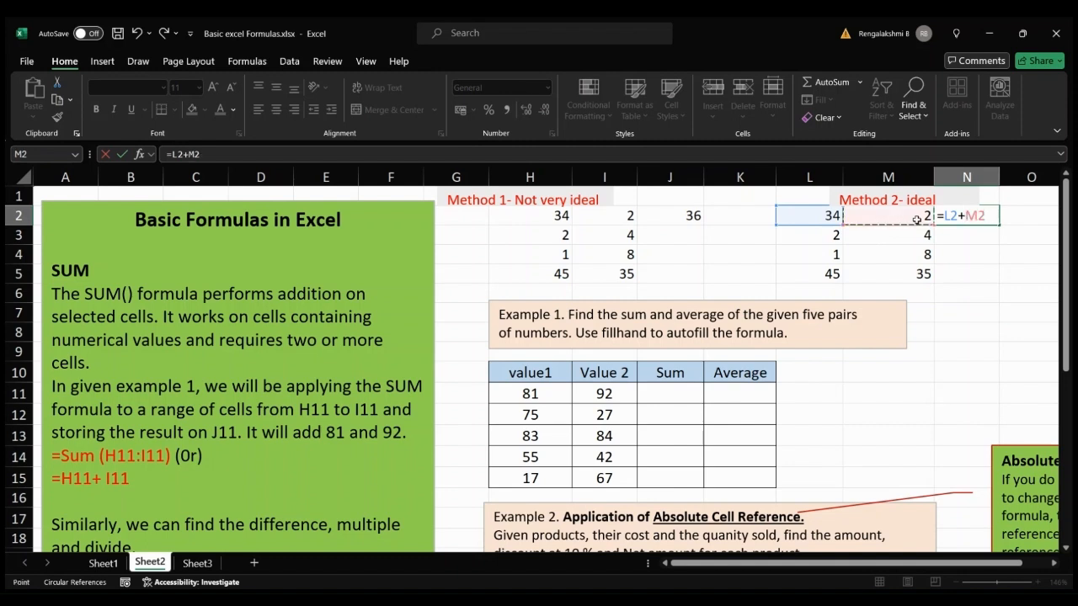
{"action": "key", "text": "Return"}
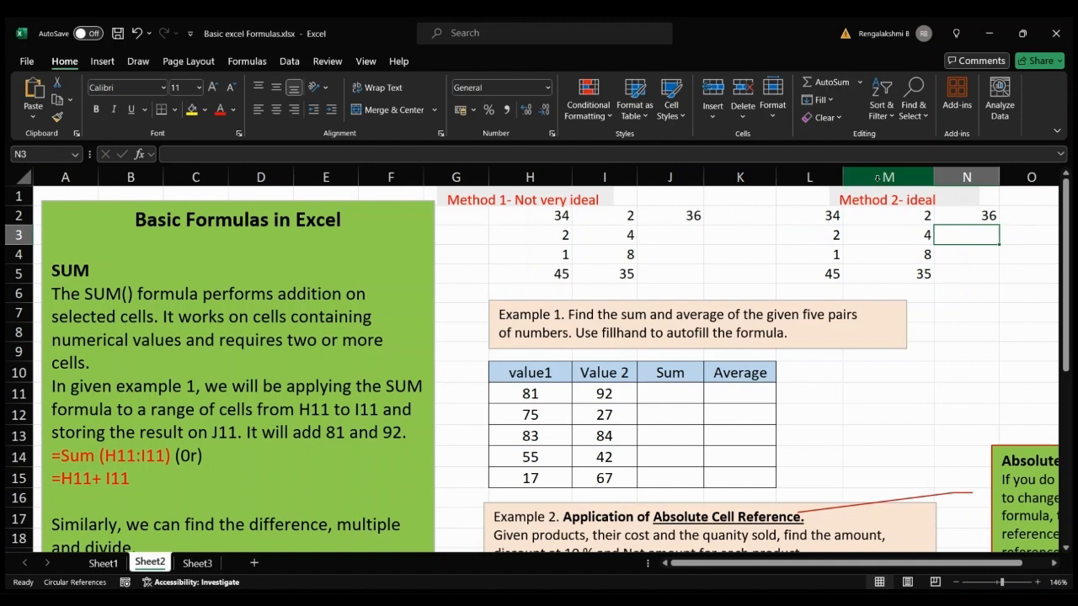
{"action": "left_click", "coordinate": [966, 219]}
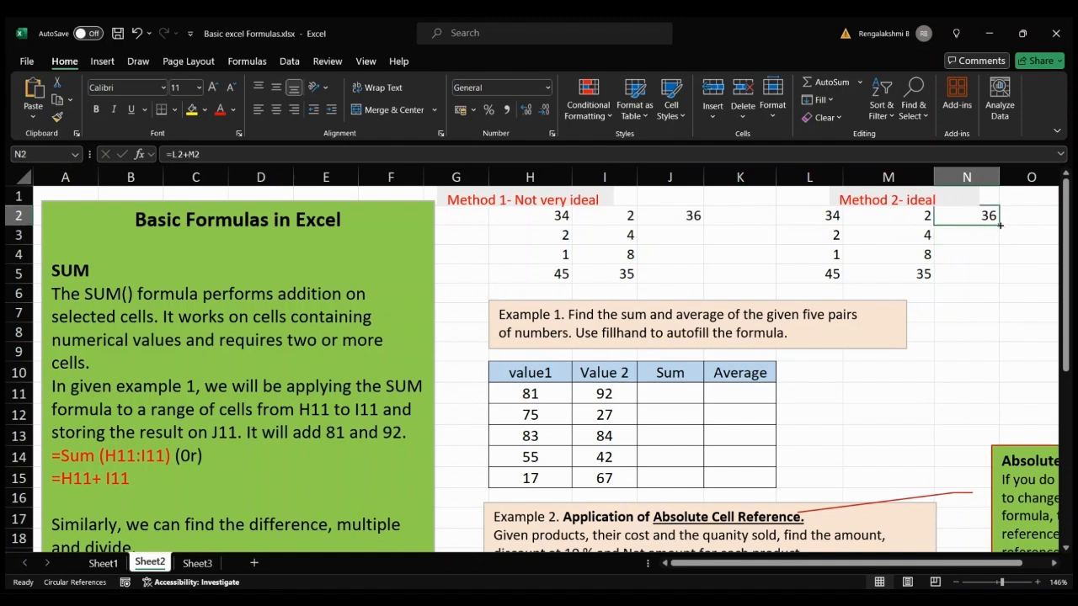
{"action": "left_click_drag", "start_coordinate": [997, 222], "coordinate": [999, 291]}
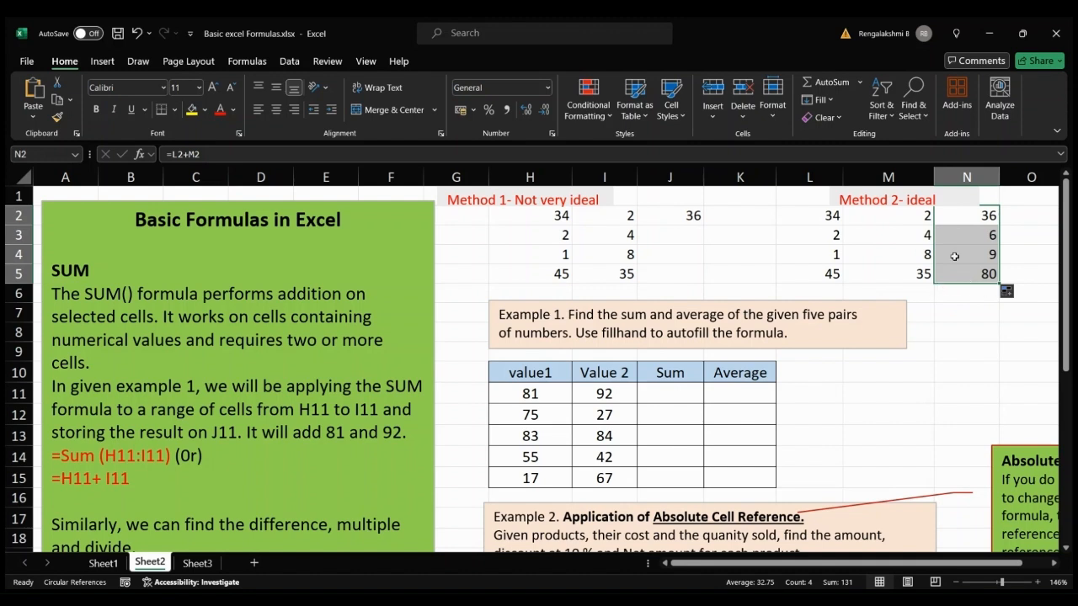
- Autofill the J2 formula down to J5, and clear the contents of J2:J5
{"action": "left_click", "coordinate": [687, 213]}
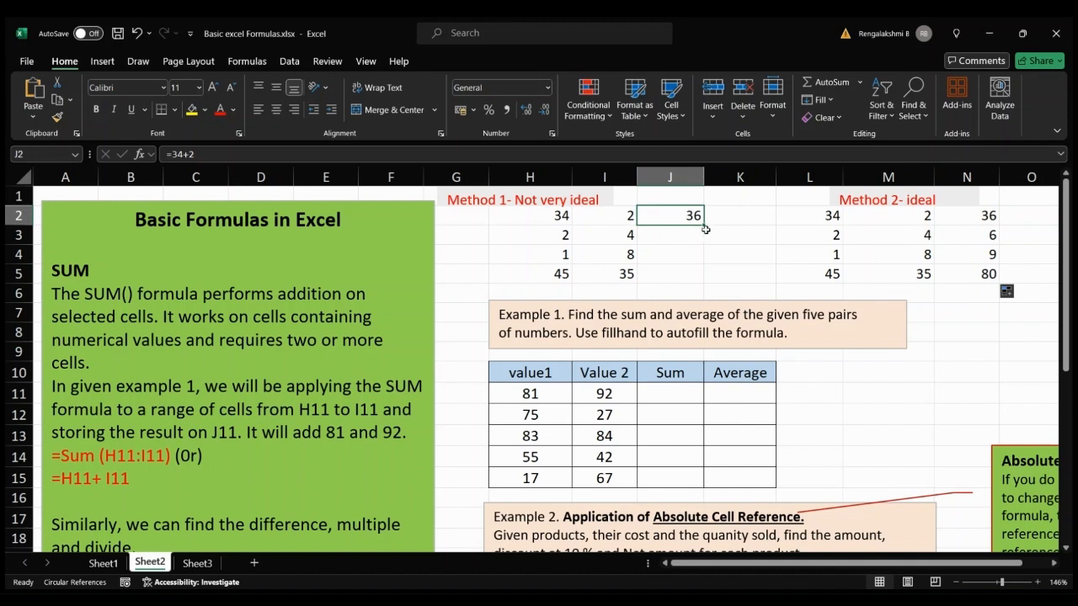
{"action": "left_click_drag", "start_coordinate": [701, 223], "coordinate": [710, 275]}
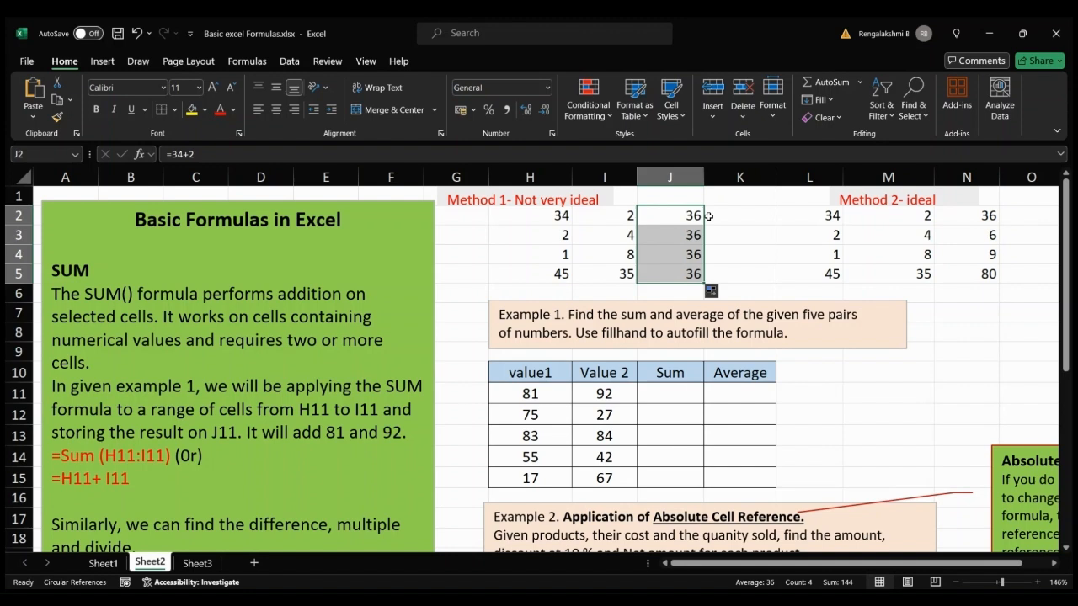
{"action": "key", "text": "Delete"}
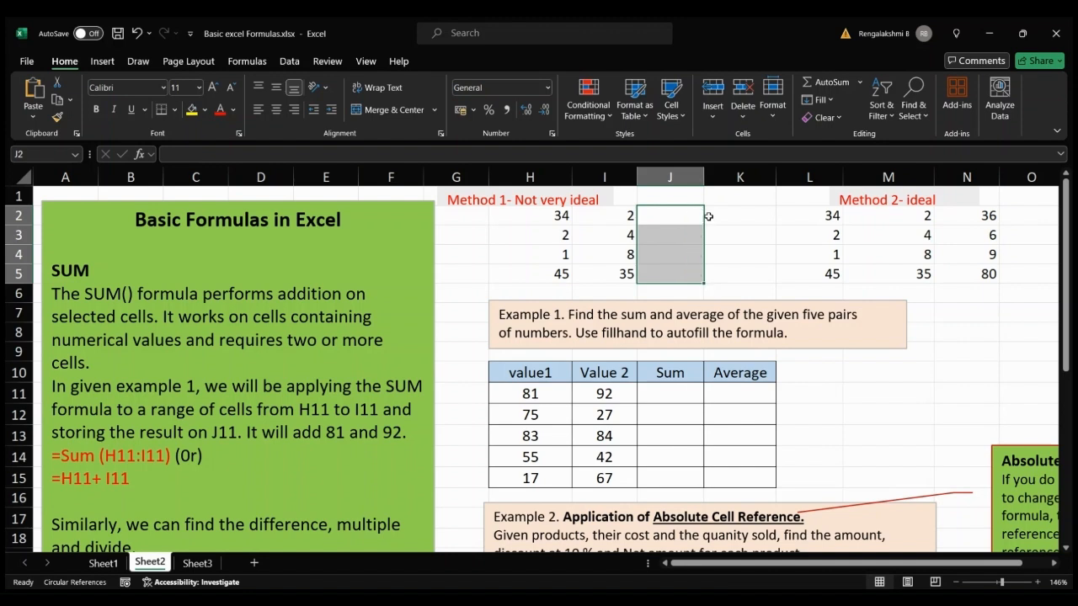
{"action": "left_click", "coordinate": [660, 215]}
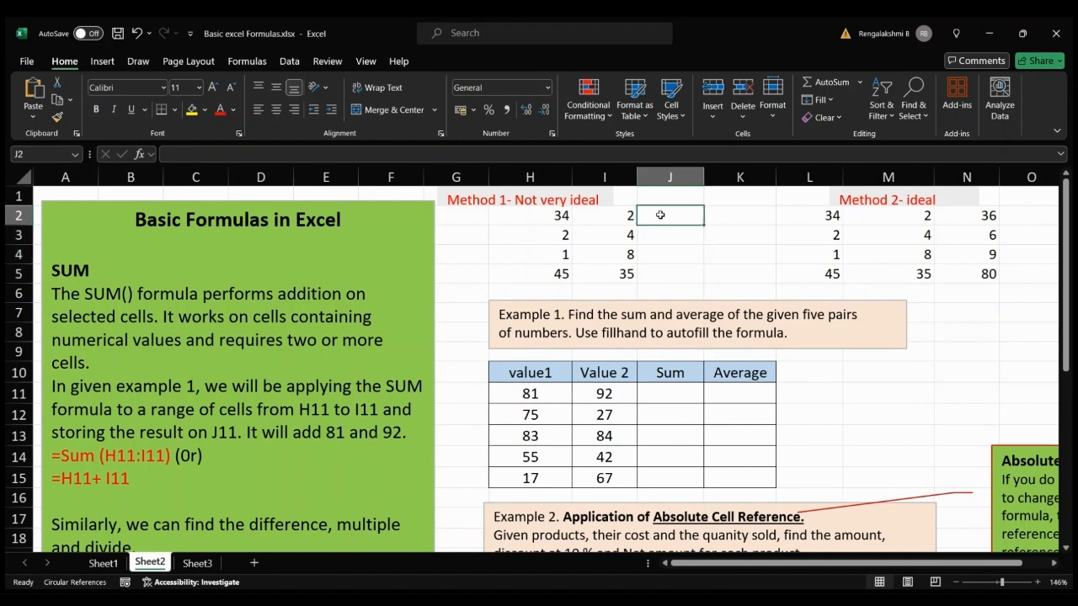
{"action": "type", "text": "34-2"}
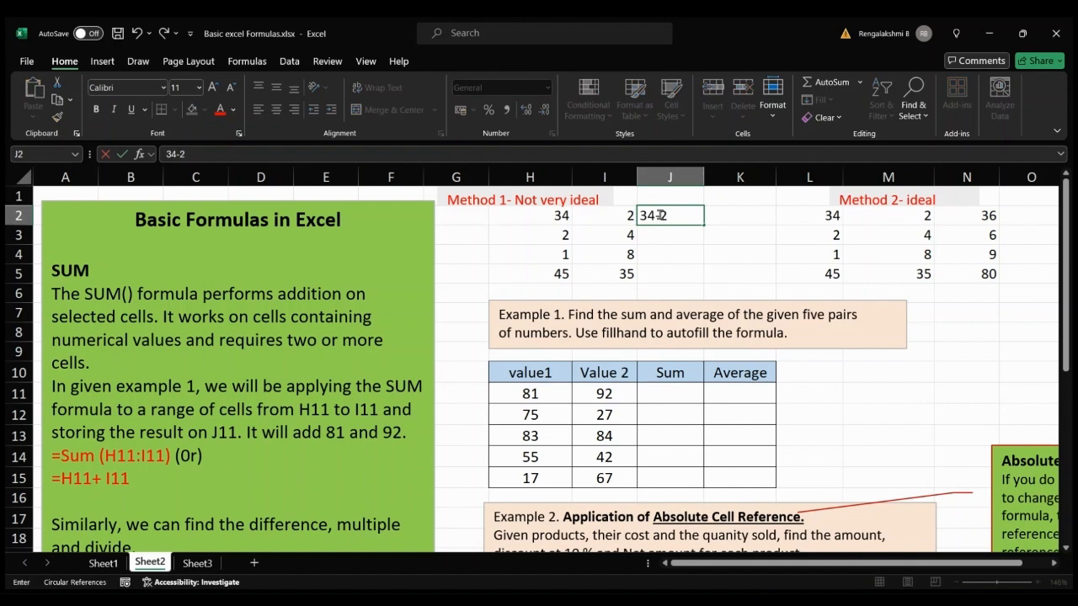
{"action": "key", "text": "Left"}
{"action": "key", "text": "Left"}
{"action": "key", "text": "Left"}
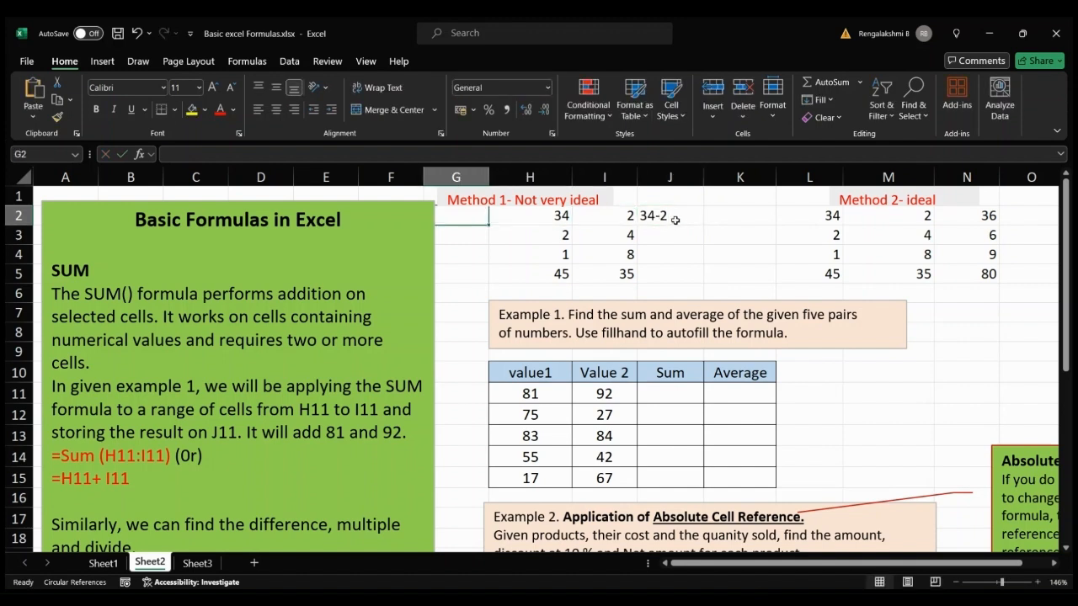
{"action": "left_click", "coordinate": [675, 221]}
{"action": "key", "text": "Delete"}
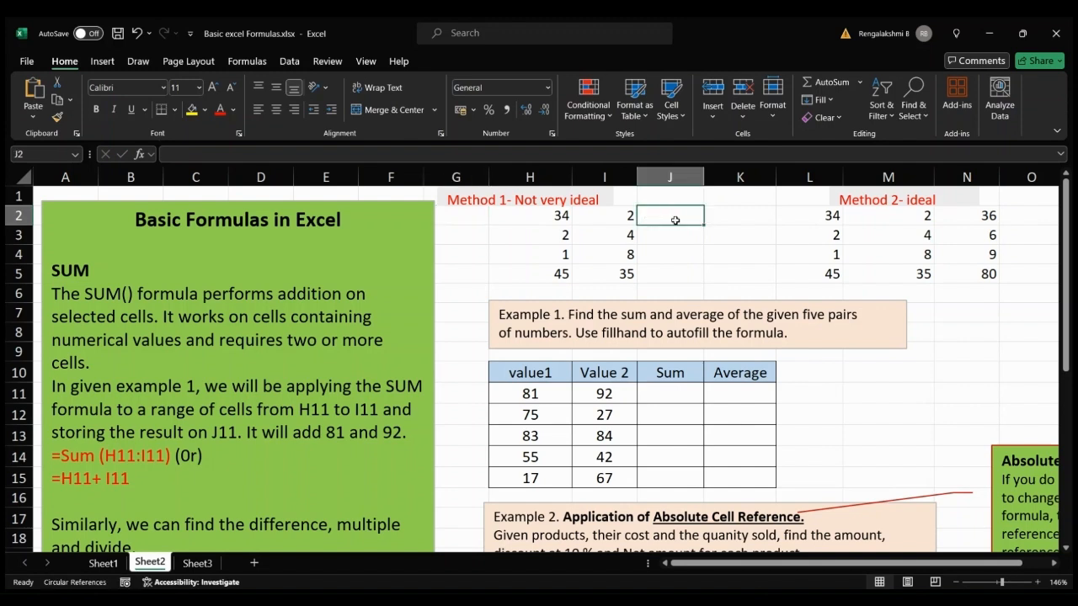
- Enter the subtraction formula =34-2 in cell J2
{"action": "type", "text": "="}
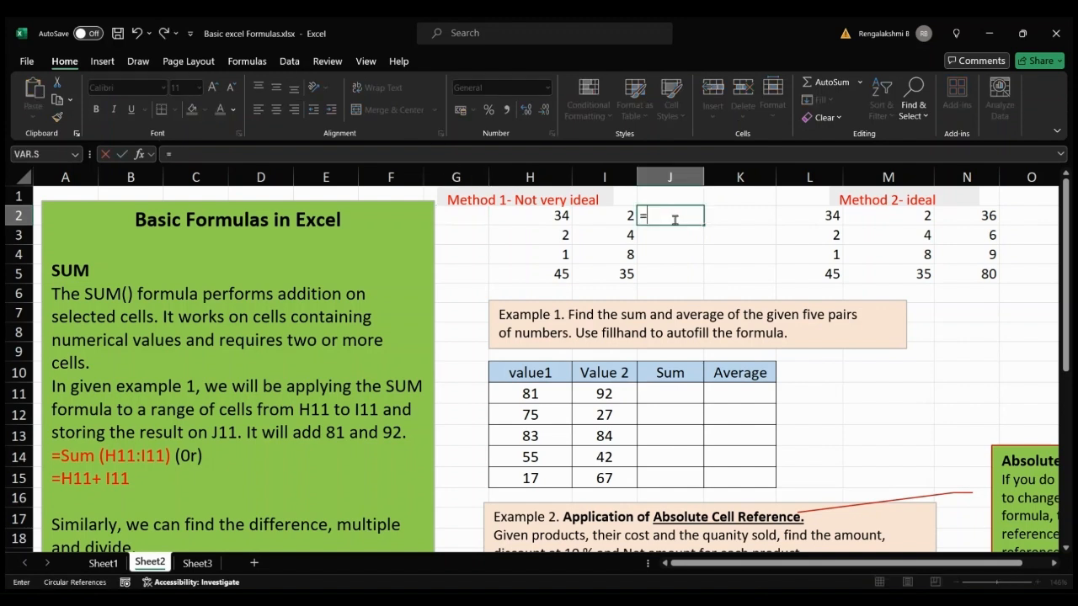
{"action": "type", "text": "34-2"}
{"action": "key", "text": "Return"}
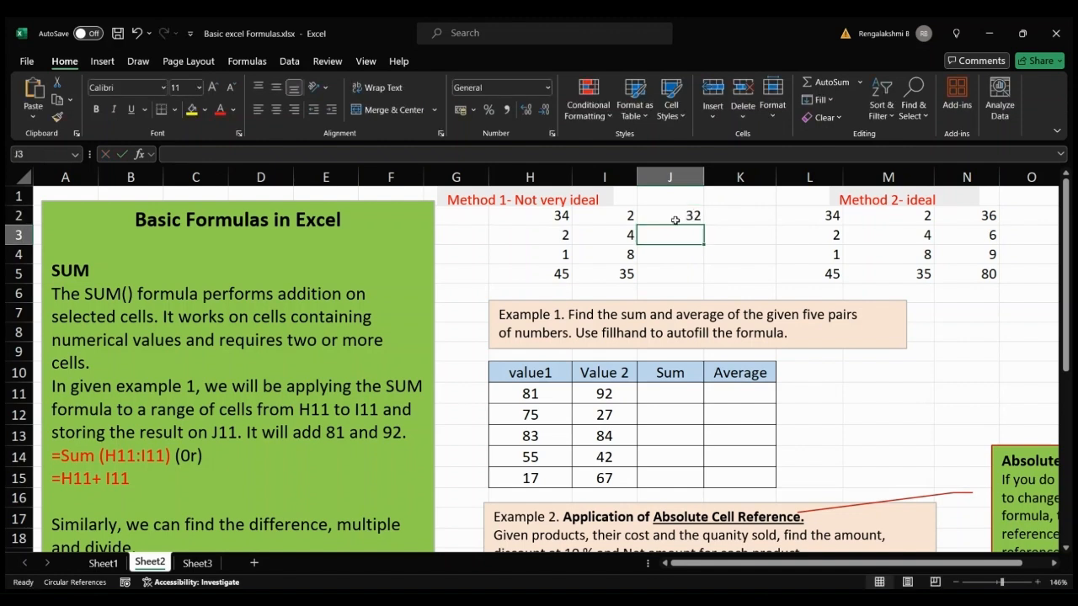
- Change the formula in cell N2 to the subtraction =L2-M2
{"action": "left_click", "coordinate": [984, 217]}
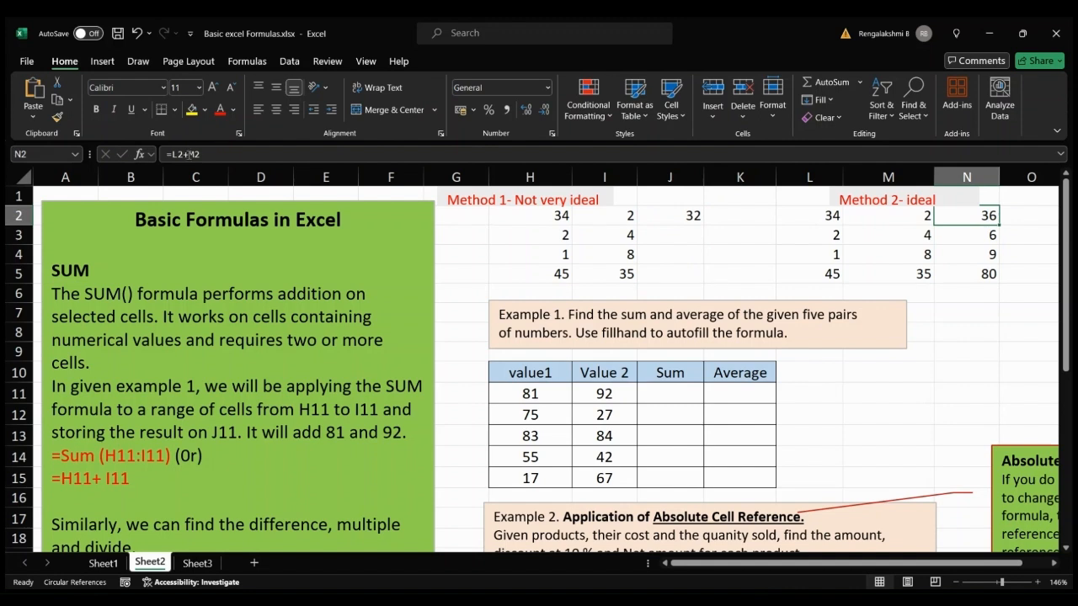
{"action": "left_click", "coordinate": [191, 154]}
{"action": "key", "text": "BackSpace"}
{"action": "type", "text": "-"}
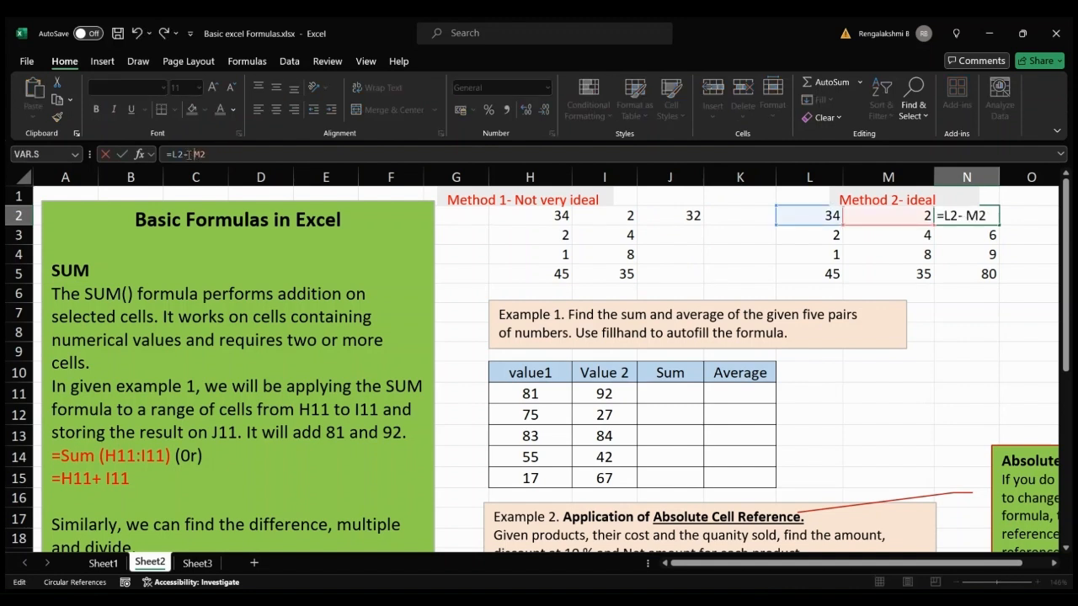
{"action": "key", "text": "BackSpace"}
{"action": "key", "text": "Return"}
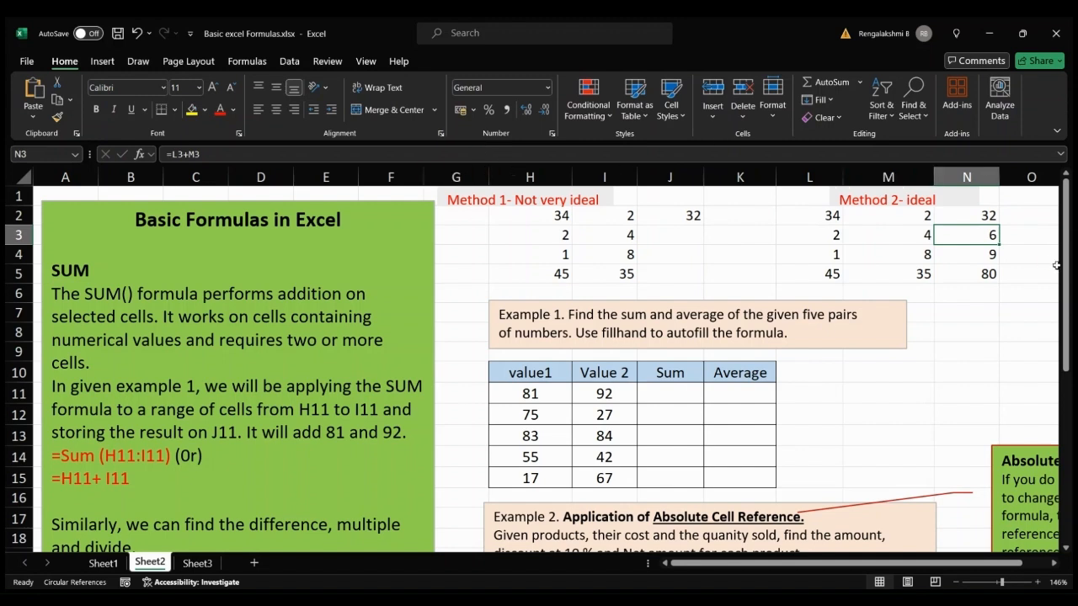
- Autofill the subtraction formula from N2 down to N5
{"action": "left_click", "coordinate": [979, 216]}
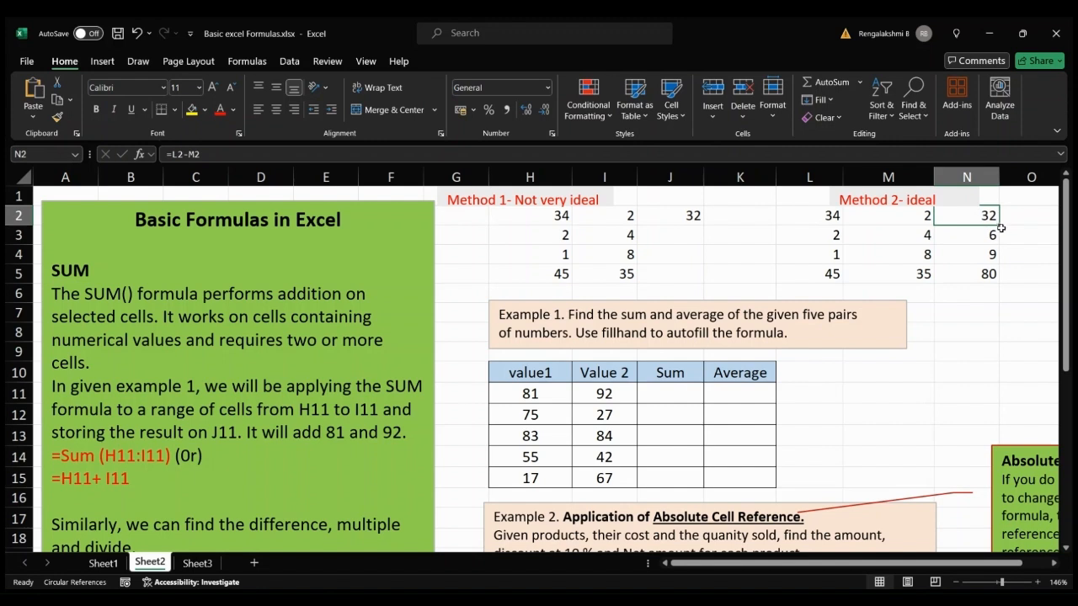
{"action": "left_click", "coordinate": [1001, 224]}
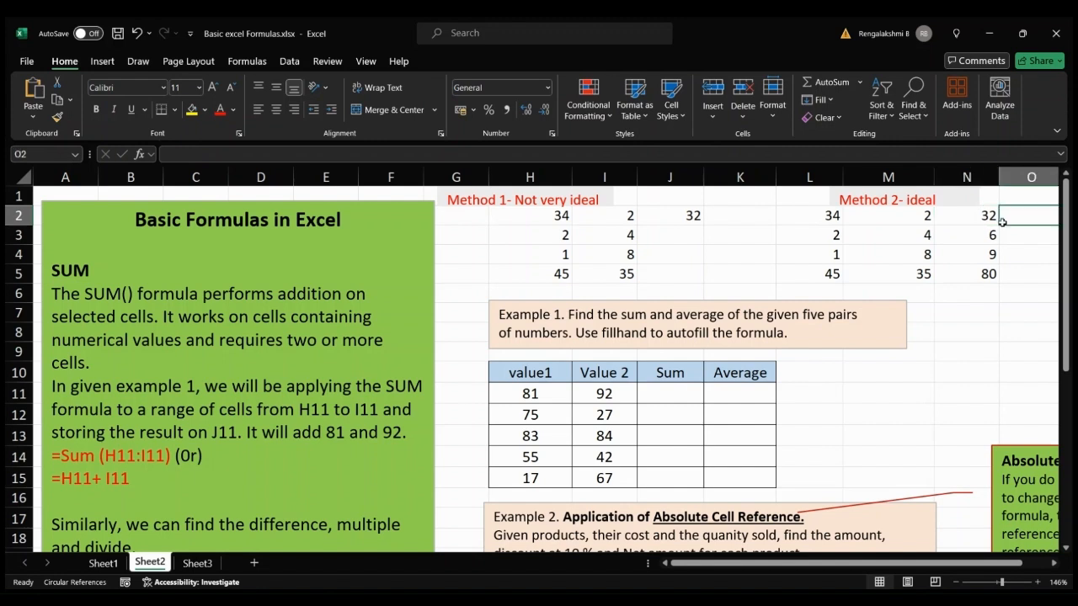
{"action": "left_click_drag", "start_coordinate": [1002, 223], "coordinate": [1002, 229]}
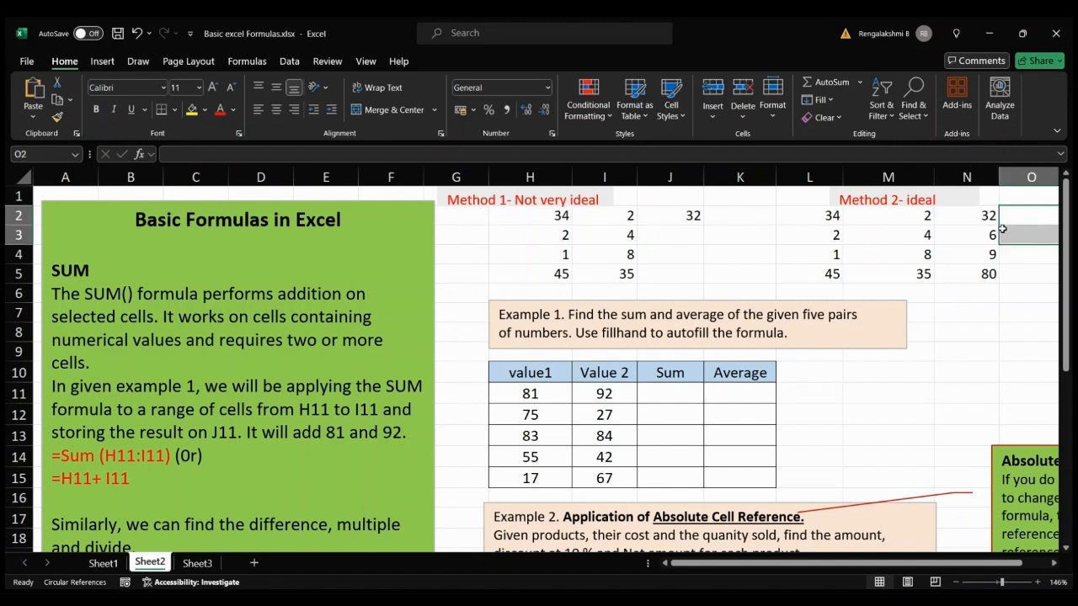
{"action": "left_click", "coordinate": [958, 227]}
{"action": "left_click", "coordinate": [963, 213]}
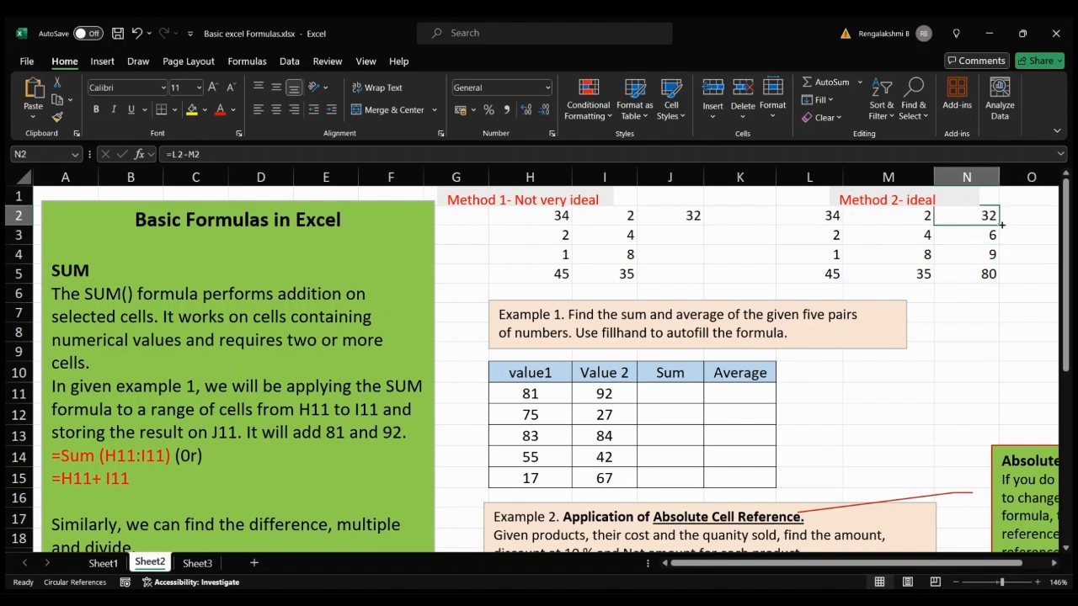
{"action": "left_click_drag", "start_coordinate": [1001, 225], "coordinate": [1007, 278]}
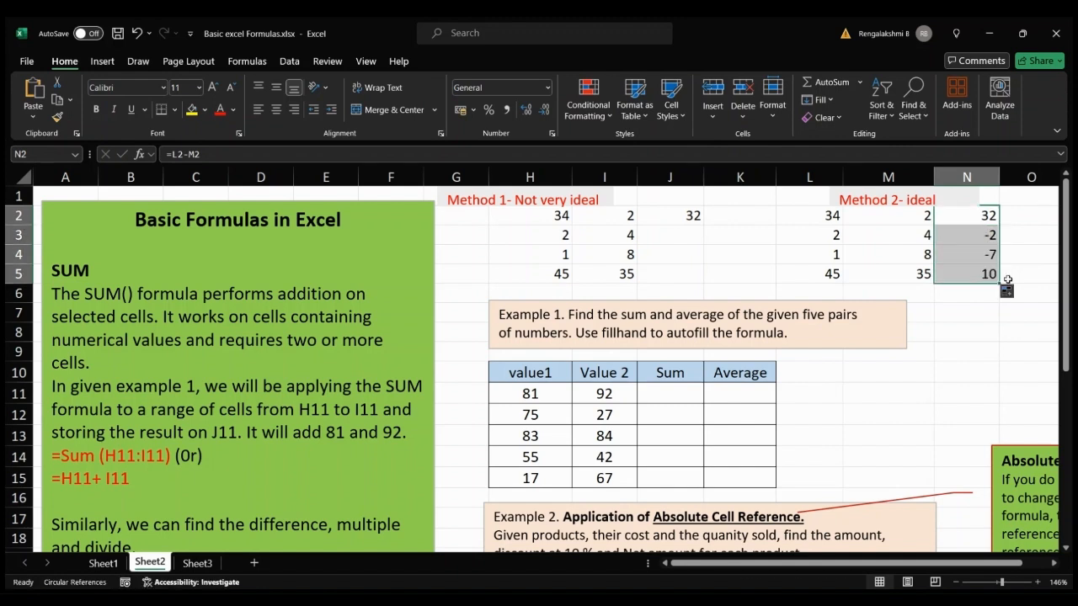
{"action": "left_click", "coordinate": [1028, 247]}
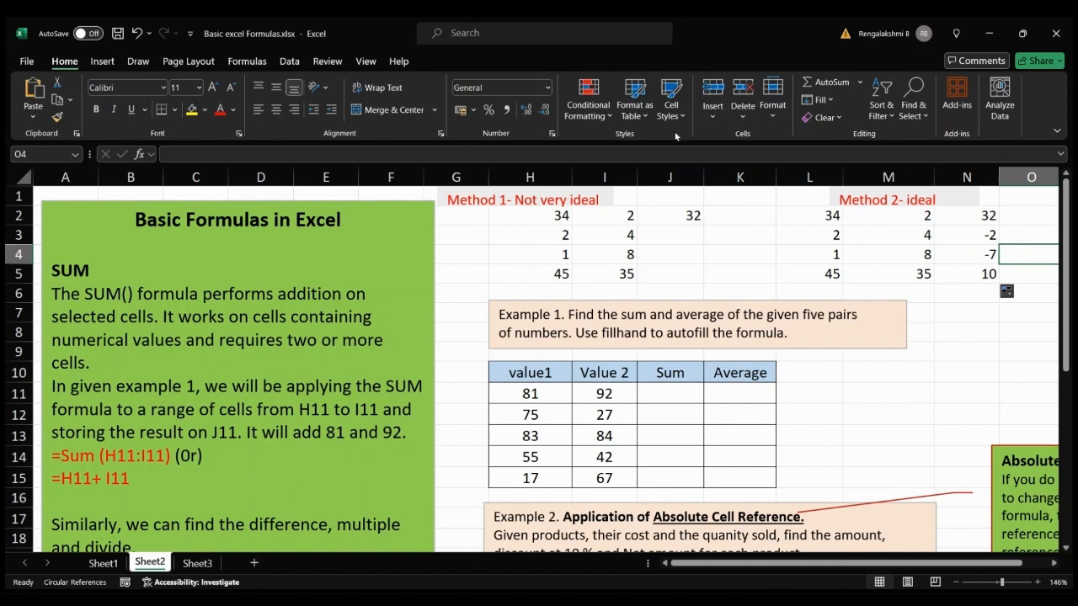
- Change the formula in cell J2 to the multiplication =34*2
{"action": "left_click", "coordinate": [692, 216]}
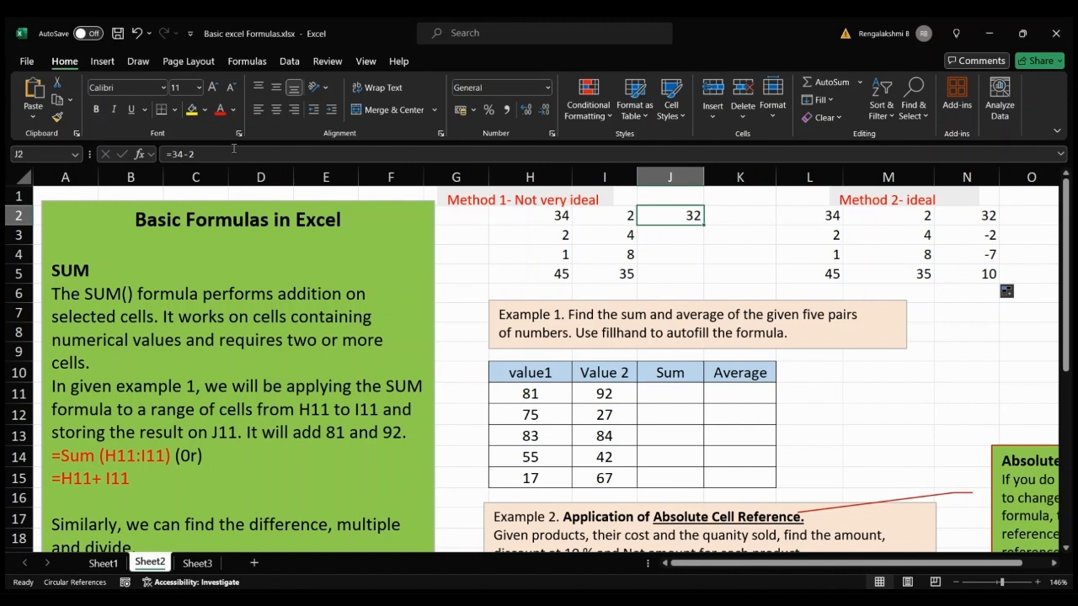
{"action": "left_click", "coordinate": [191, 154]}
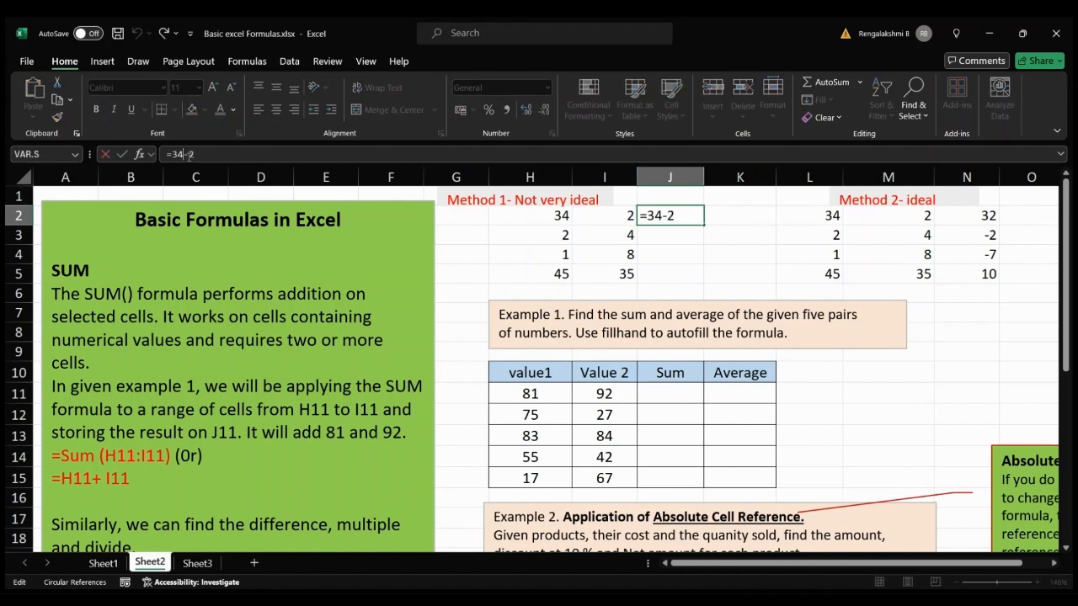
{"action": "key", "text": "Delete"}
{"action": "type", "text": "*"}
{"action": "key", "text": "Return"}
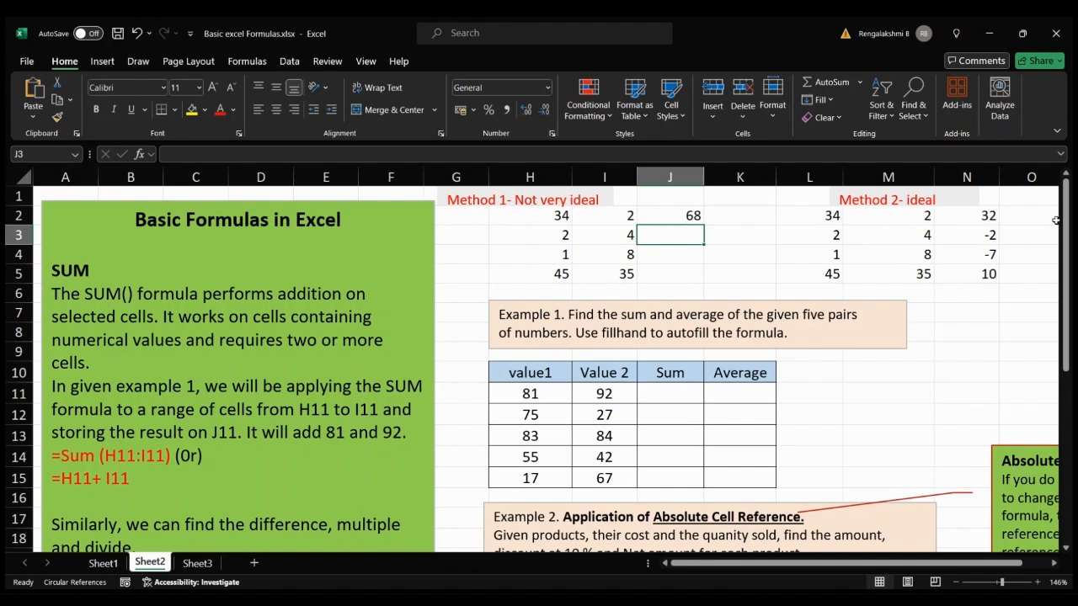
- Change the formula in cell N2 to the multiplication =L2*M2 and autofill it down to N5
{"action": "left_click", "coordinate": [971, 216]}
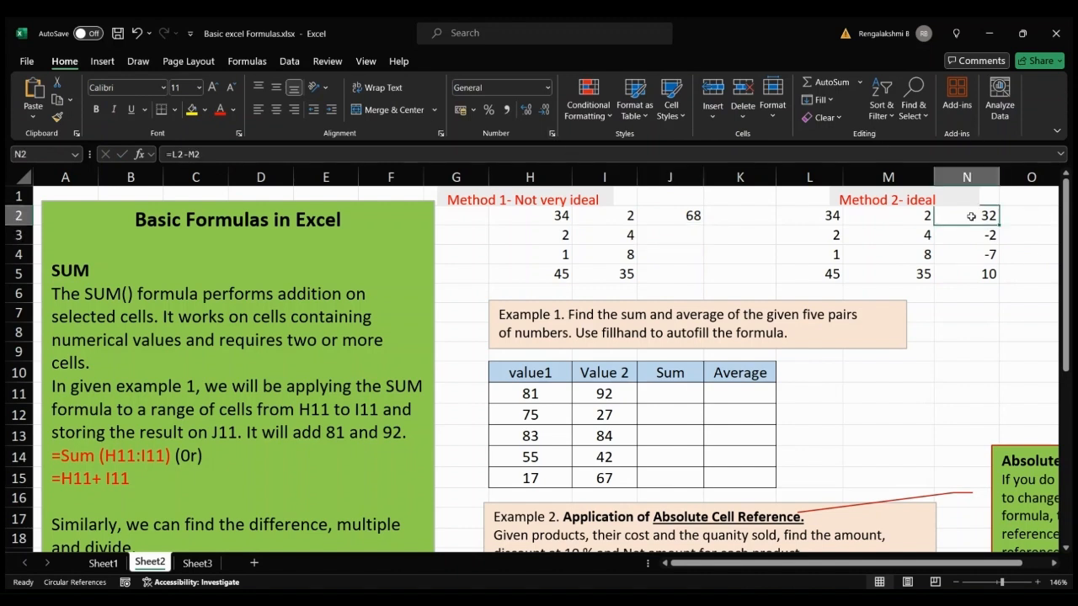
{"action": "left_click", "coordinate": [192, 154]}
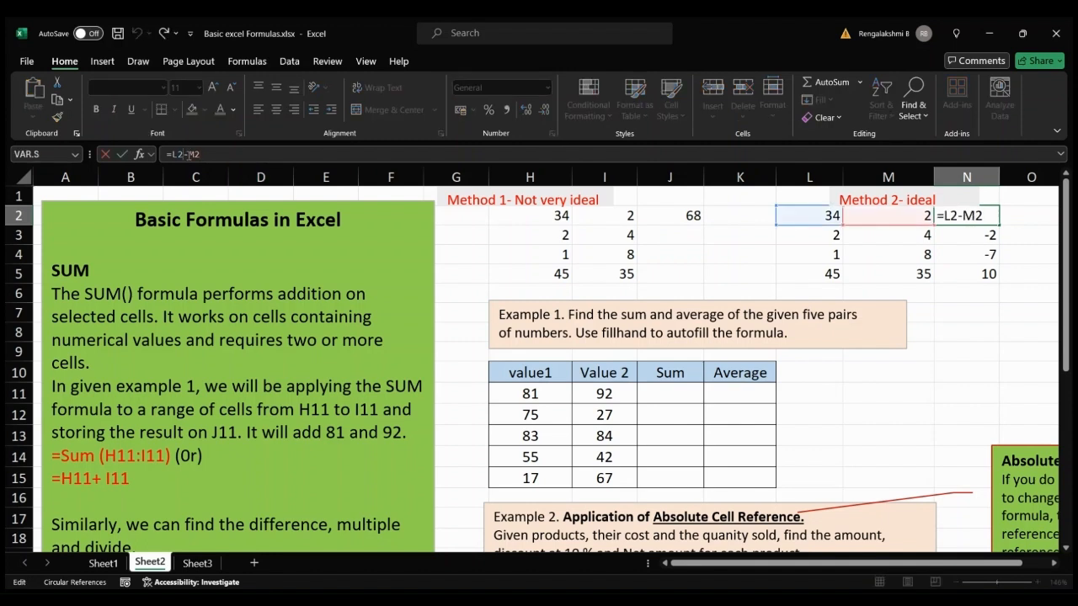
{"action": "key", "text": "BackSpace"}
{"action": "type", "text": "*"}
{"action": "key", "text": "Return"}
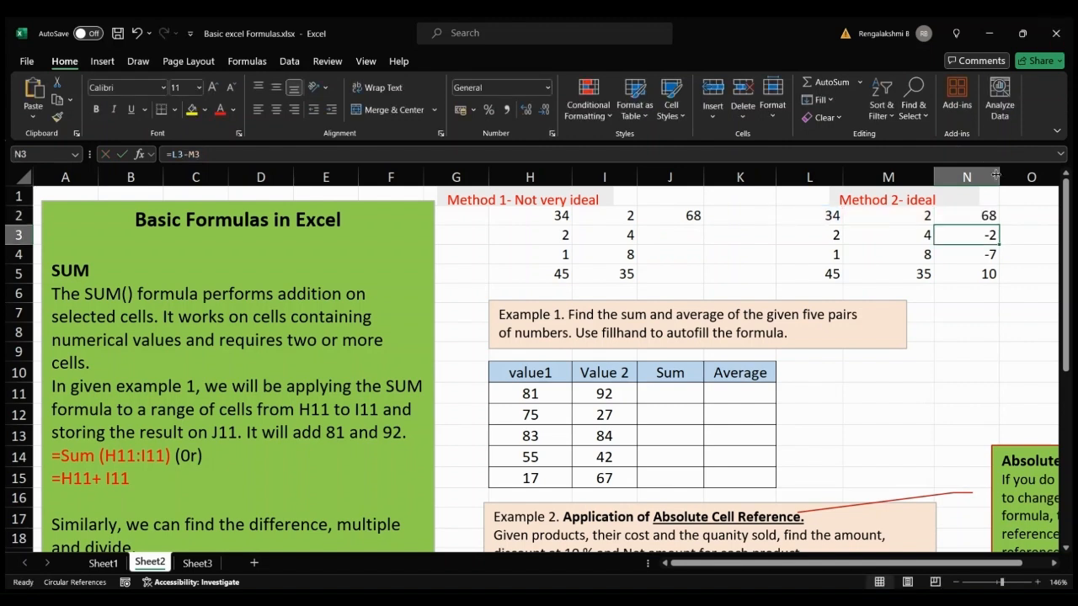
{"action": "left_click", "coordinate": [969, 216]}
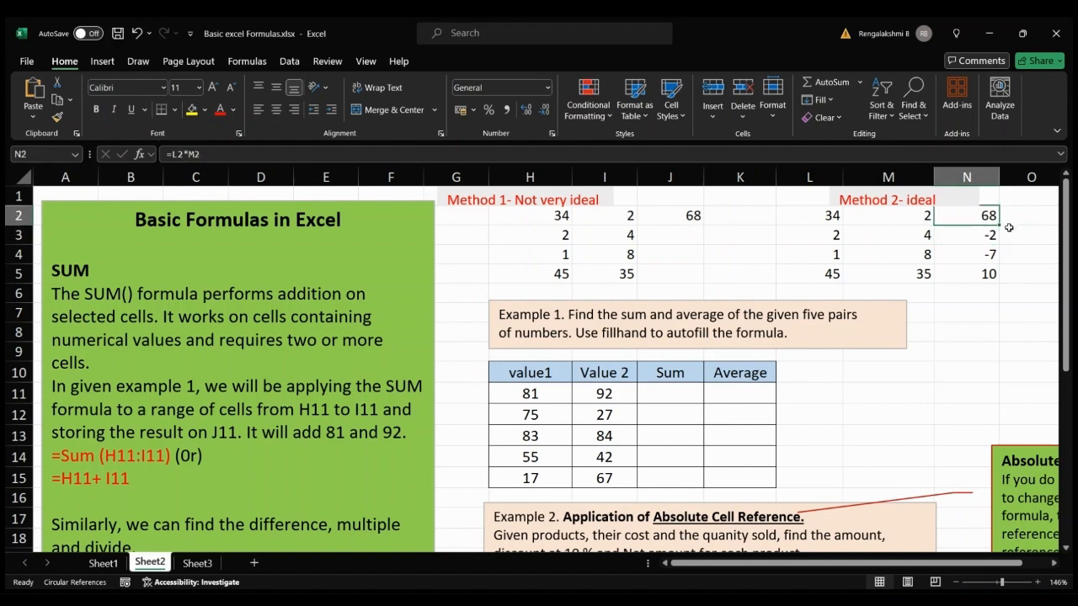
{"action": "left_click_drag", "start_coordinate": [997, 224], "coordinate": [1004, 285]}
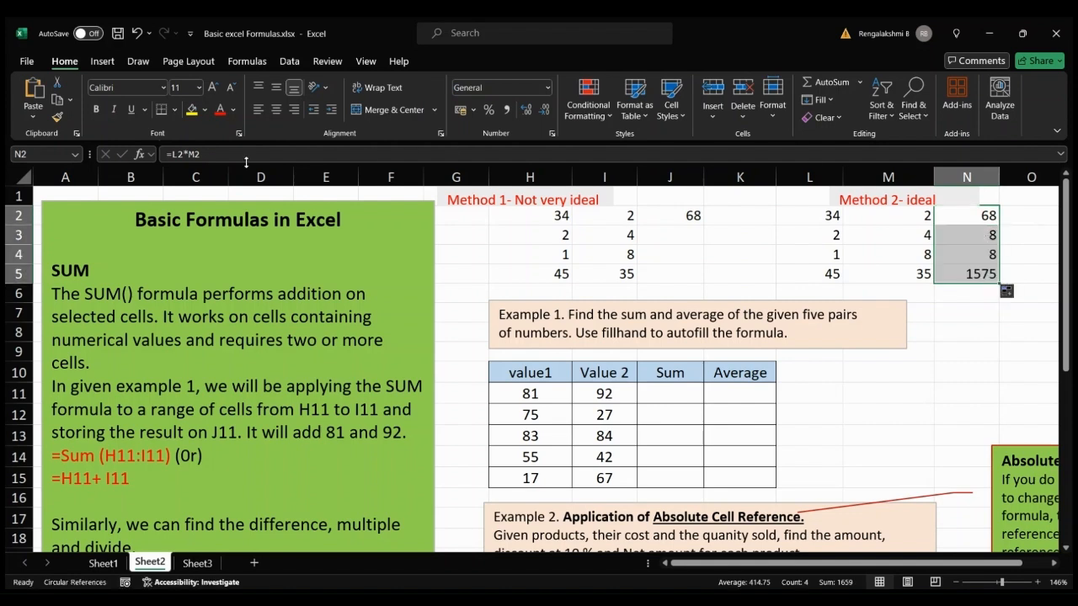
- Change the formula in cell N2 to the division =L2/M2 and autofill it down to N5
{"action": "left_click", "coordinate": [190, 154]}
{"action": "key", "text": "BackSpace"}
{"action": "type", "text": "/"}
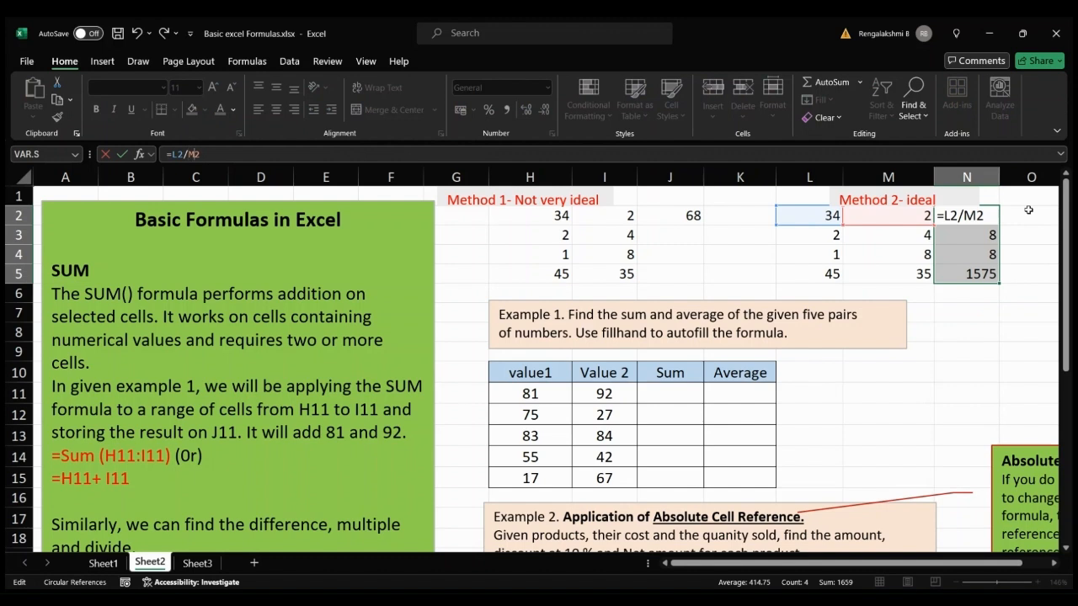
{"action": "key", "text": "Return"}
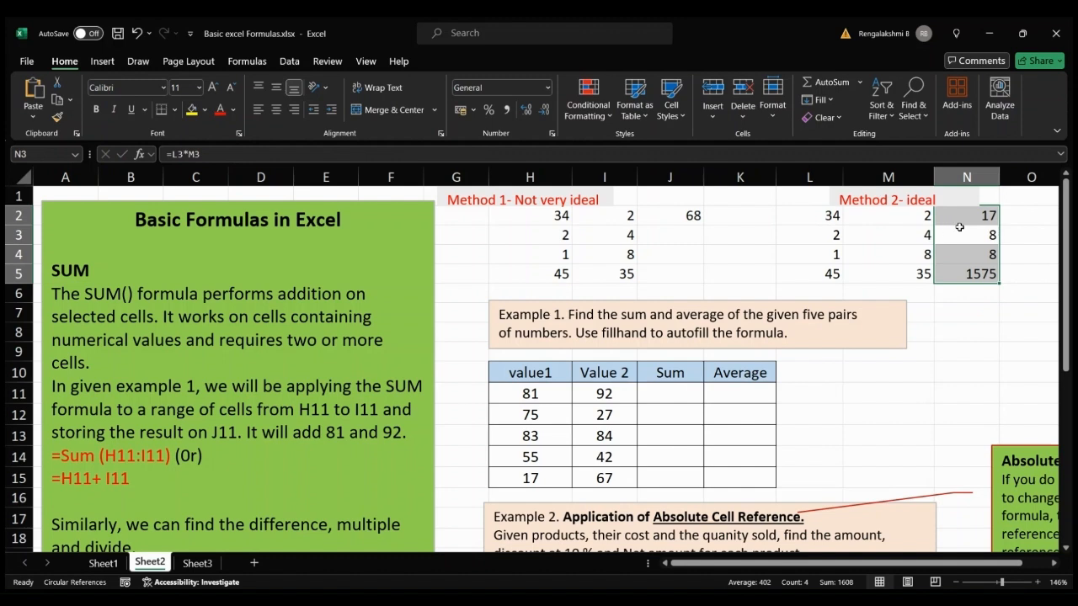
{"action": "left_click", "coordinate": [974, 218]}
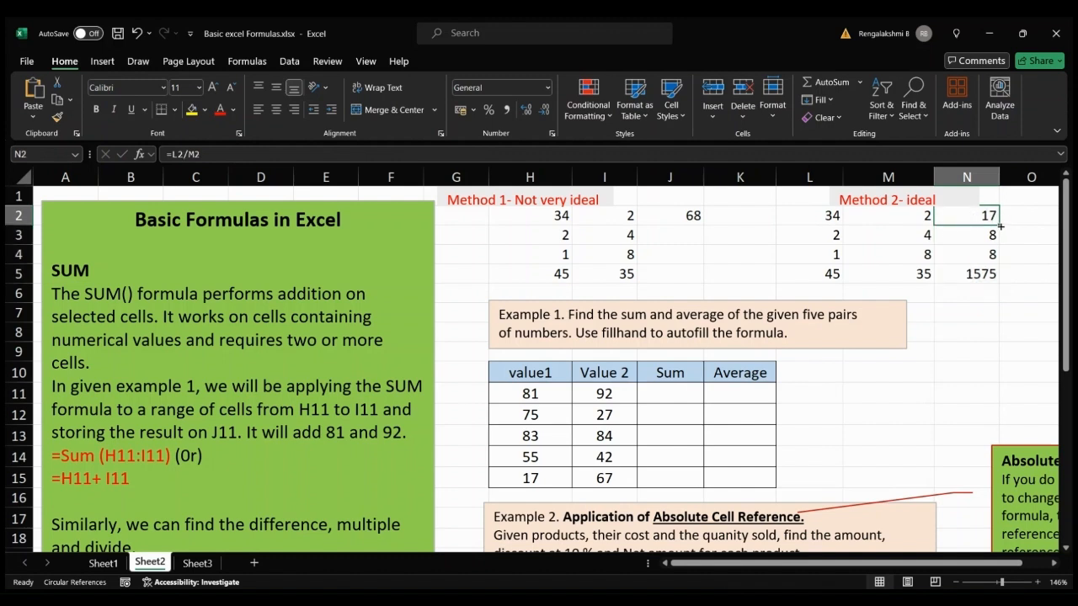
{"action": "left_click_drag", "start_coordinate": [998, 223], "coordinate": [1012, 281]}
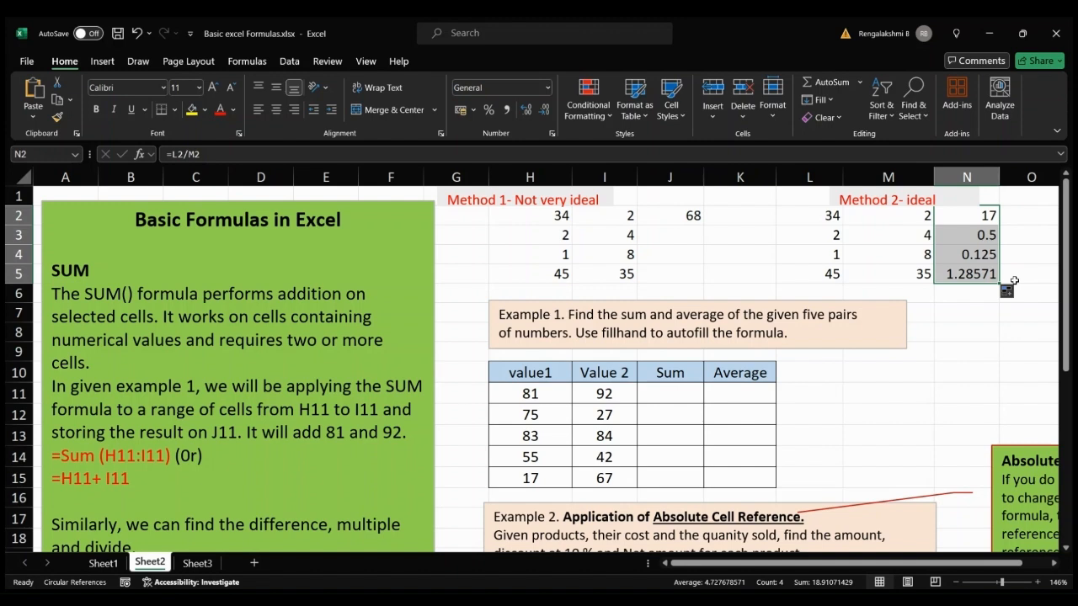
- Clear the formulas from cells N2 to N5
{"action": "left_click", "coordinate": [961, 239]}
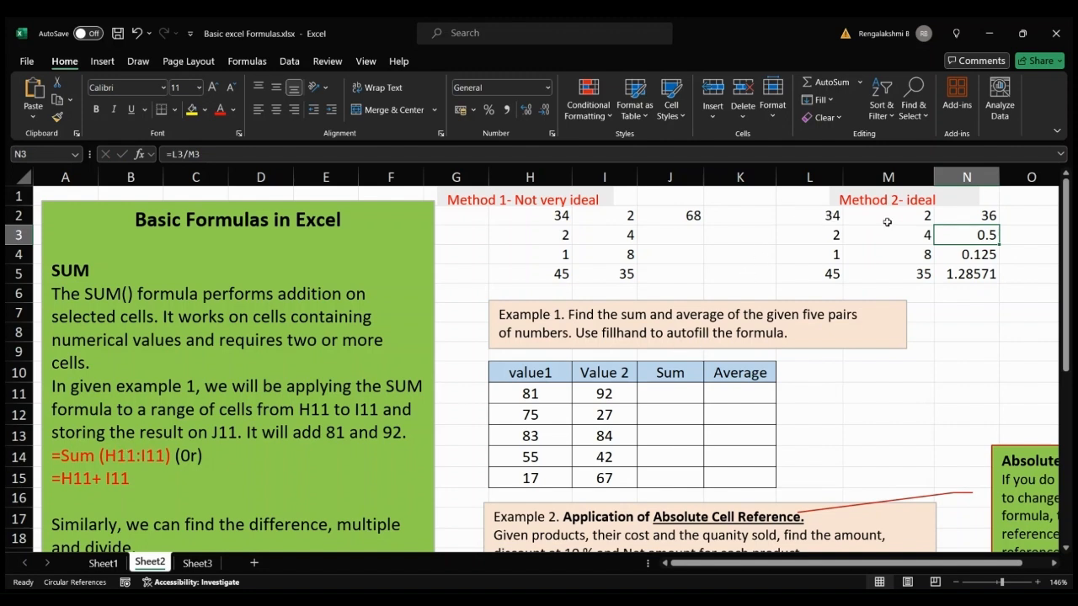
{"action": "left_click", "coordinate": [207, 155]}
{"action": "key", "text": "BackSpace"}
{"action": "key", "text": "BackSpace"}
{"action": "key", "text": "BackSpace"}
{"action": "key", "text": "BackSpace"}
{"action": "key", "text": "BackSpace"}
{"action": "key", "text": "BackSpace"}
{"action": "key", "text": "ctrl+Return"}
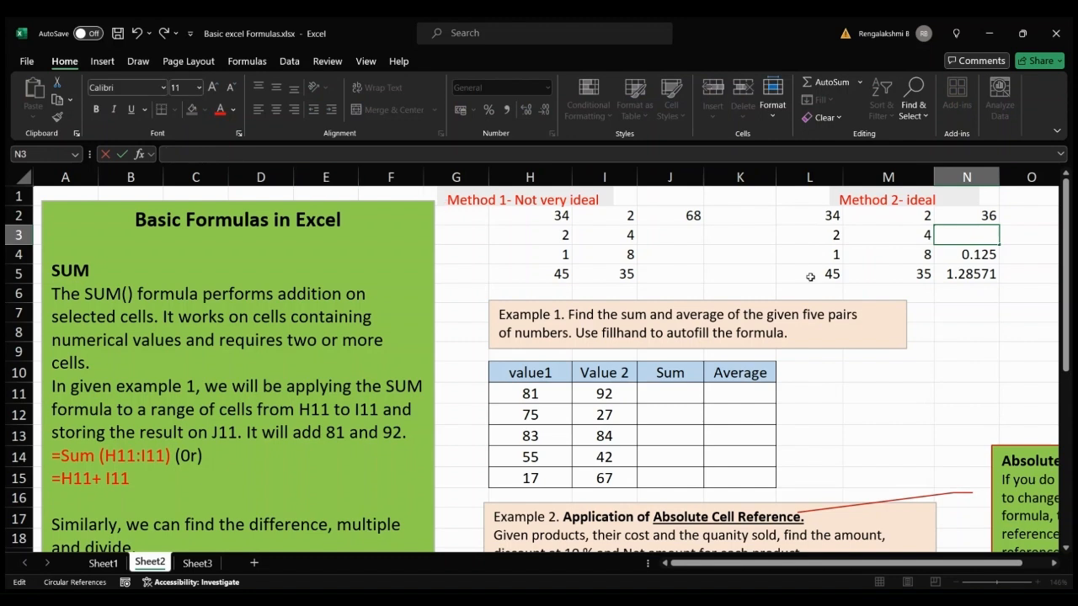
{"action": "left_click", "coordinate": [973, 216]}
{"action": "left_click_drag", "start_coordinate": [973, 216], "coordinate": [980, 280]}
{"action": "key", "text": "Delete"}
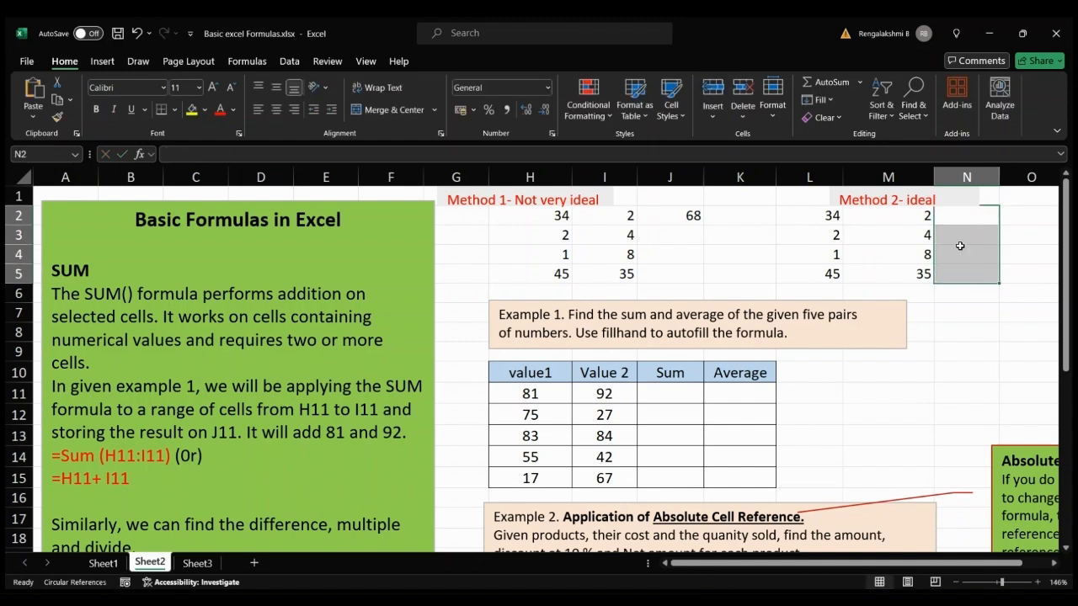
- Enter the formula = Sum(L2:M2) in cell N2
{"action": "left_click", "coordinate": [167, 154]}
{"action": "type", "text": "="}
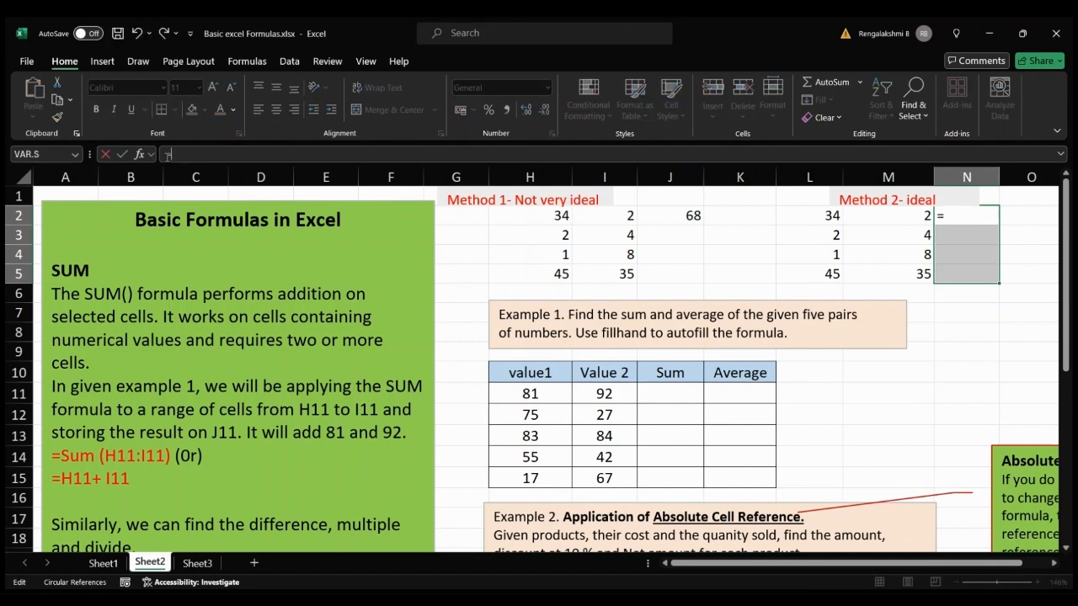
{"action": "type", "text": " Sum("}
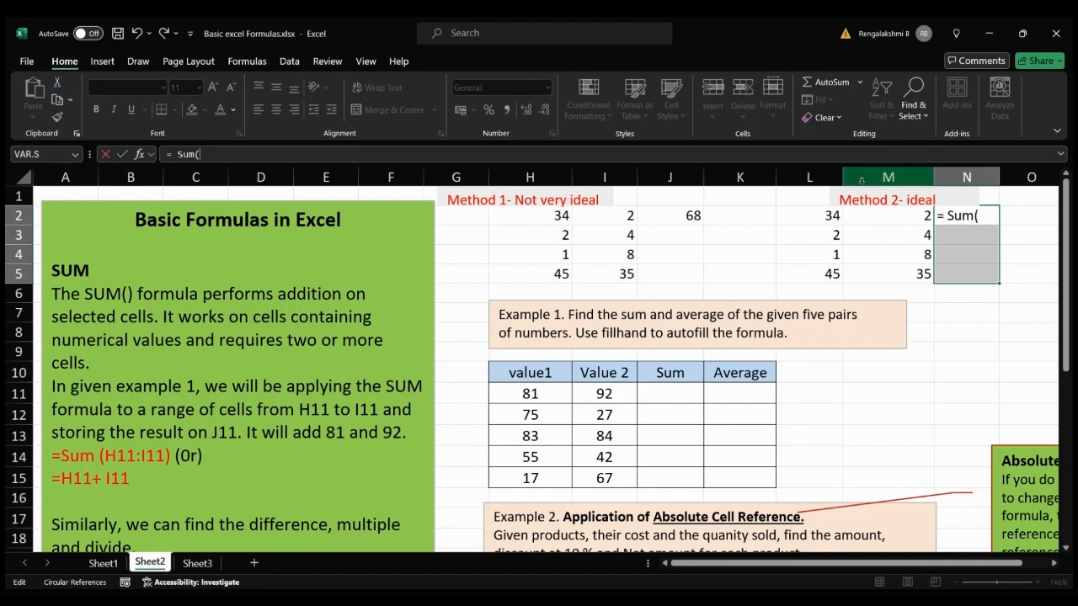
{"action": "left_click", "coordinate": [814, 217]}
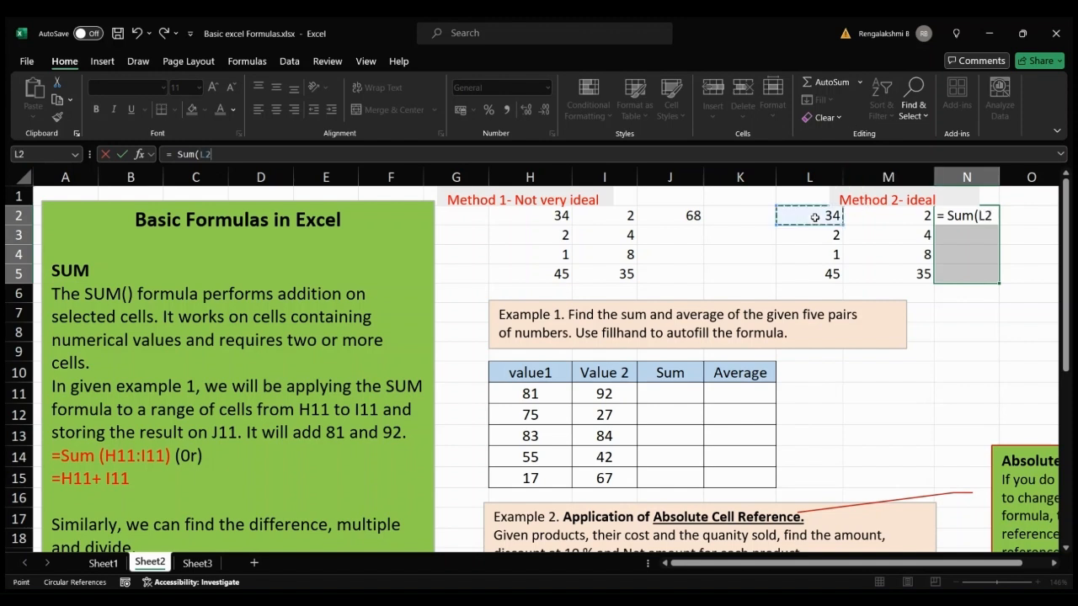
{"action": "key", "text": "F8"}
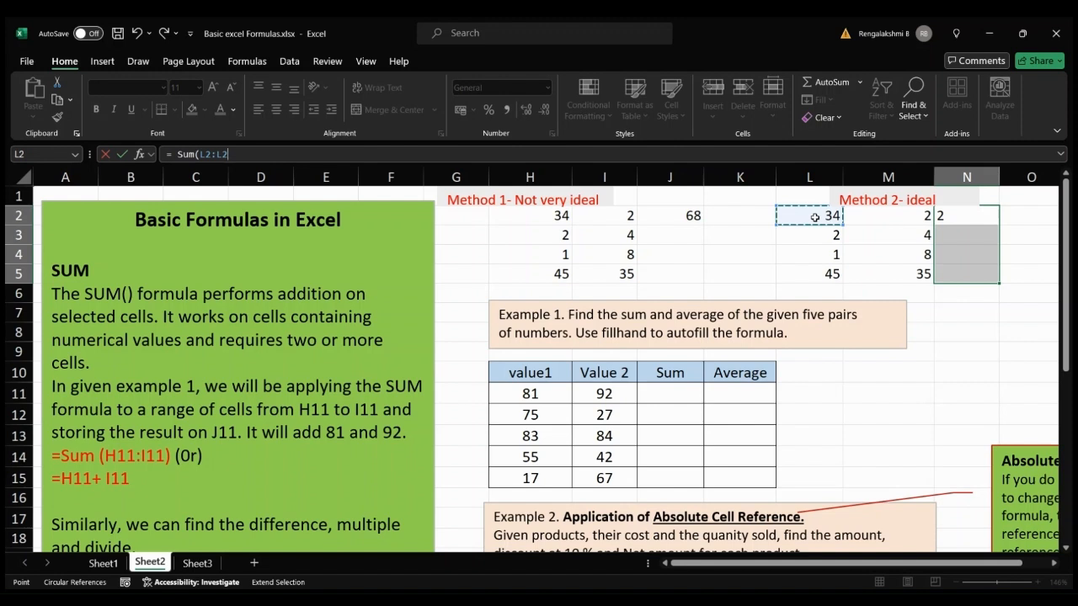
{"action": "key", "text": "BackSpace"}
{"action": "key", "text": "BackSpace"}
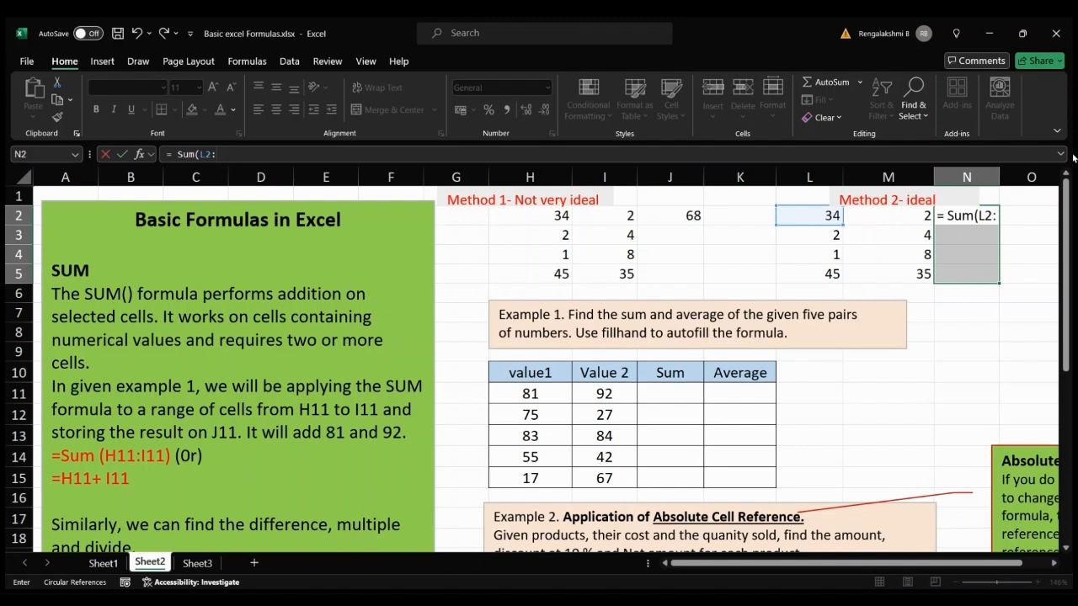
{"action": "left_click", "coordinate": [914, 225]}
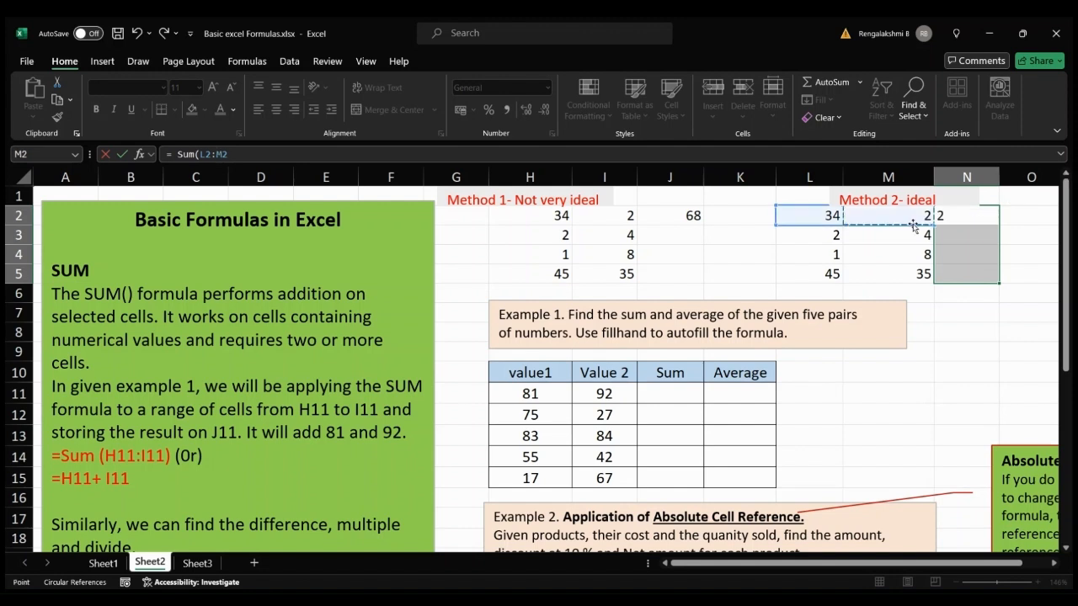
{"action": "type", "text": ")"}
{"action": "key", "text": "Return"}
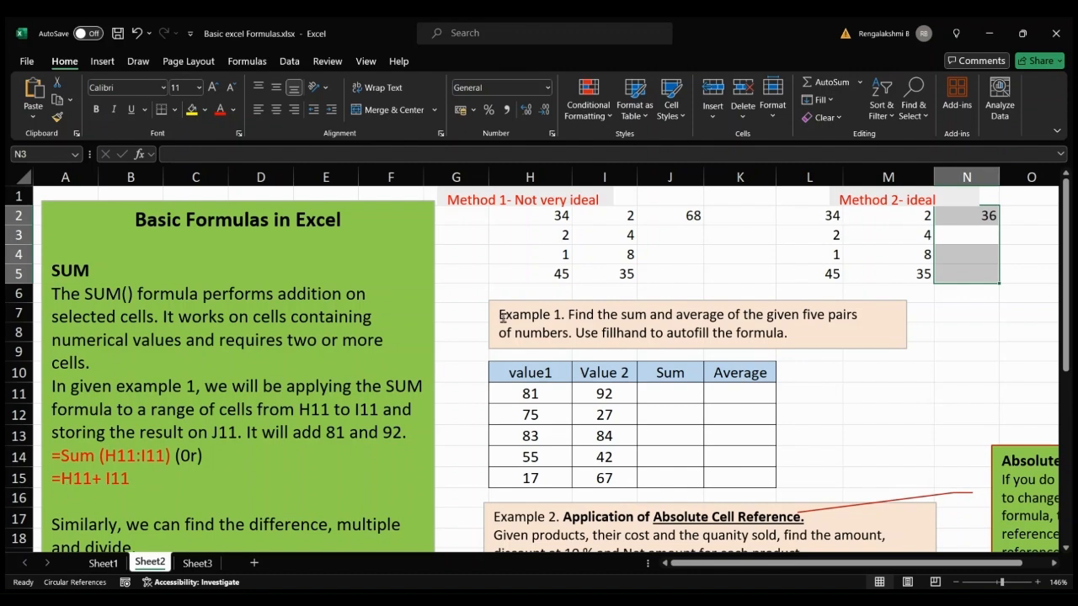
- Enter the addition formula =H11+I11 in cell J11 of the Sum column and autofill it down to J15
{"action": "scroll", "coordinate": [891, 403], "scroll_direction": "down", "scroll_amount": 1}
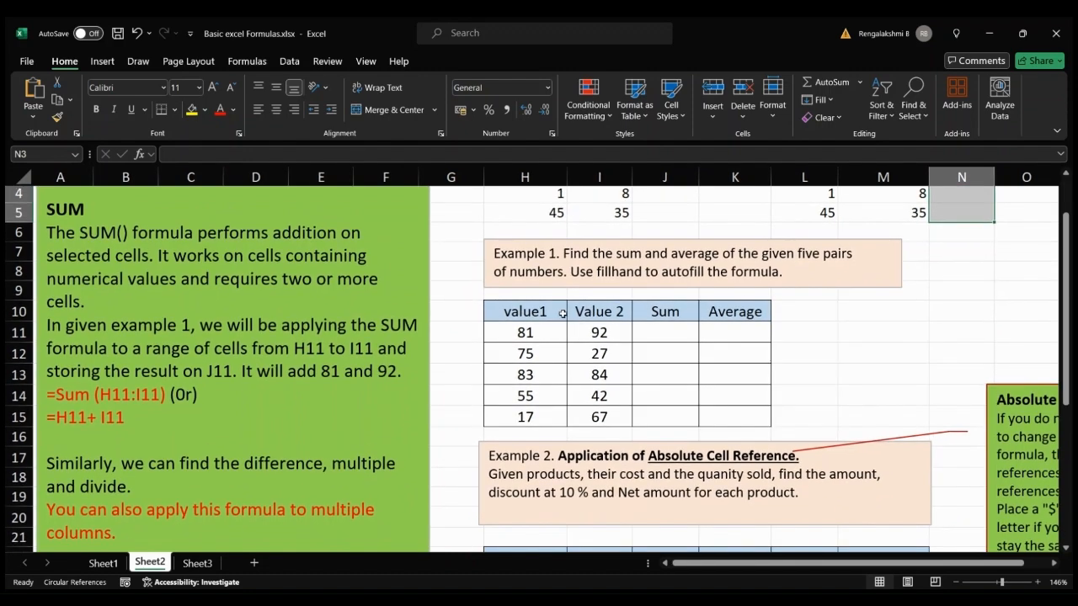
{"action": "left_click", "coordinate": [680, 333]}
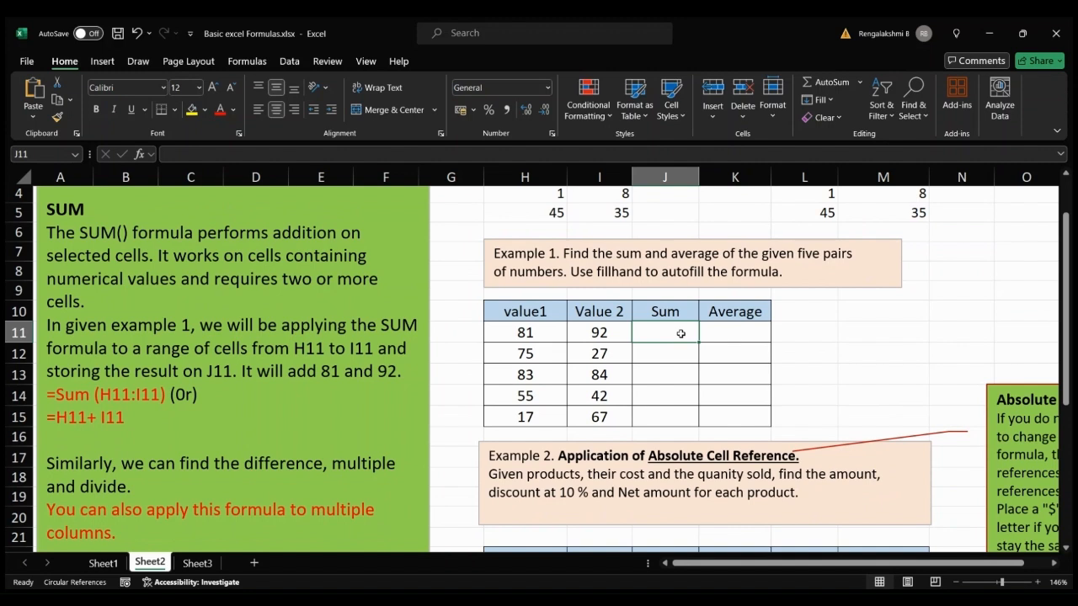
{"action": "type", "text": "="}
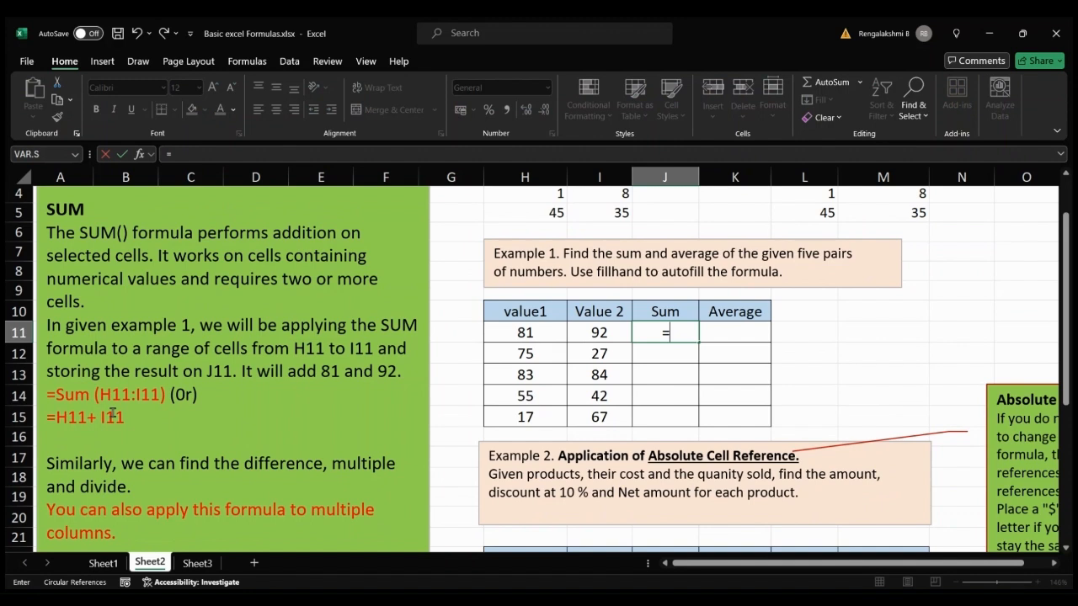
{"action": "left_click", "coordinate": [540, 335]}
{"action": "left_click", "coordinate": [540, 335]}
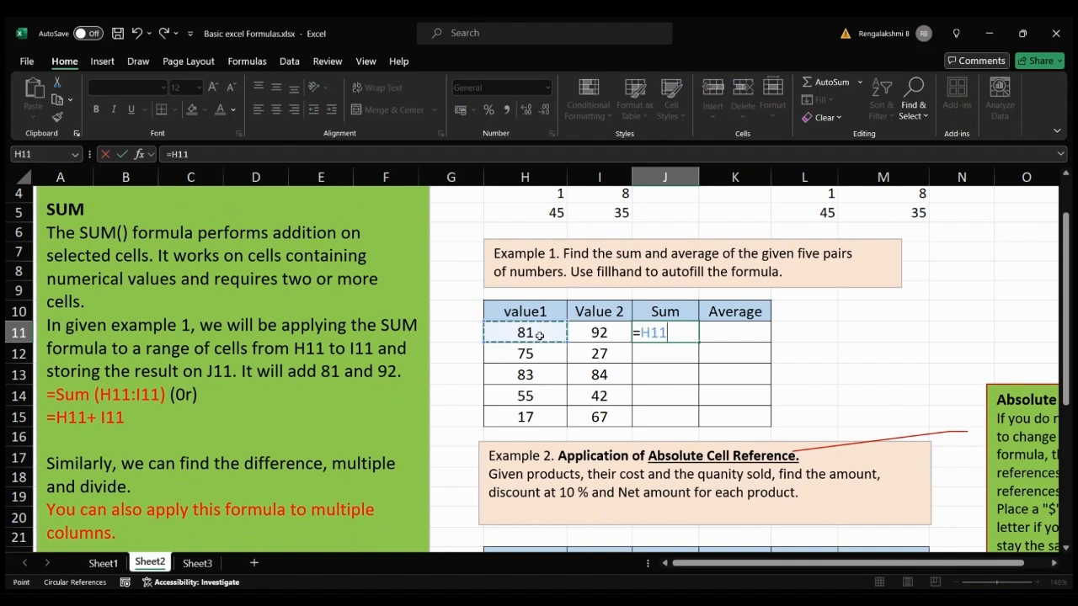
{"action": "type", "text": "+"}
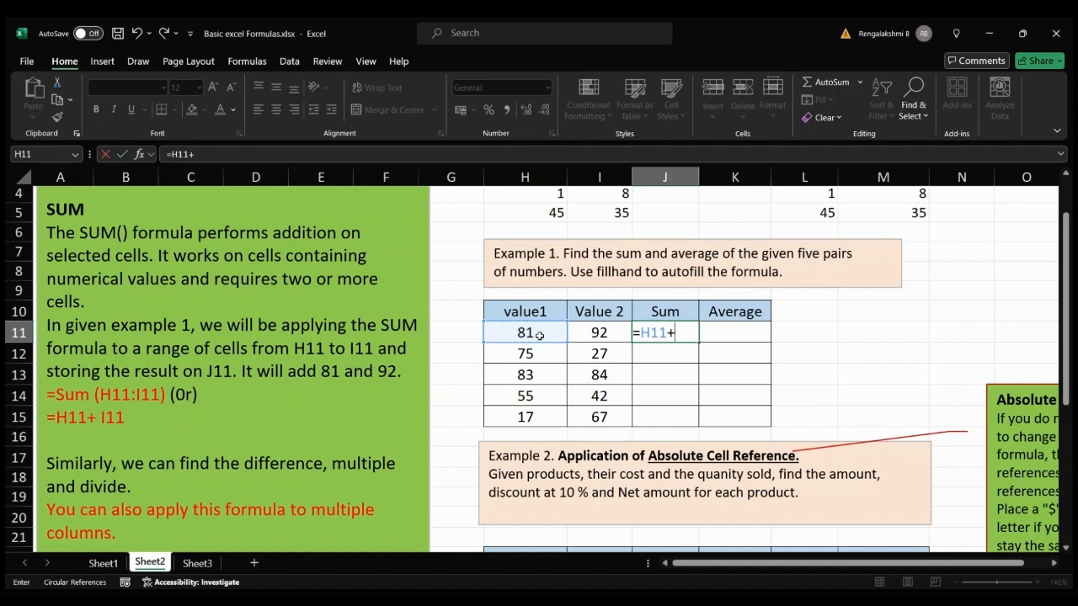
{"action": "left_click", "coordinate": [604, 334]}
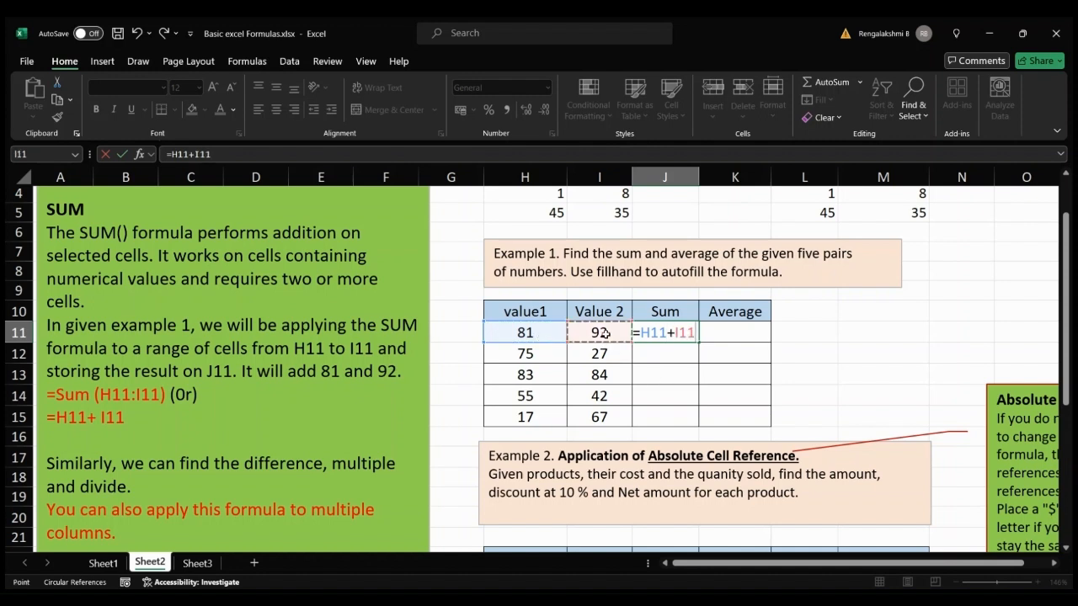
{"action": "key", "text": "Return"}
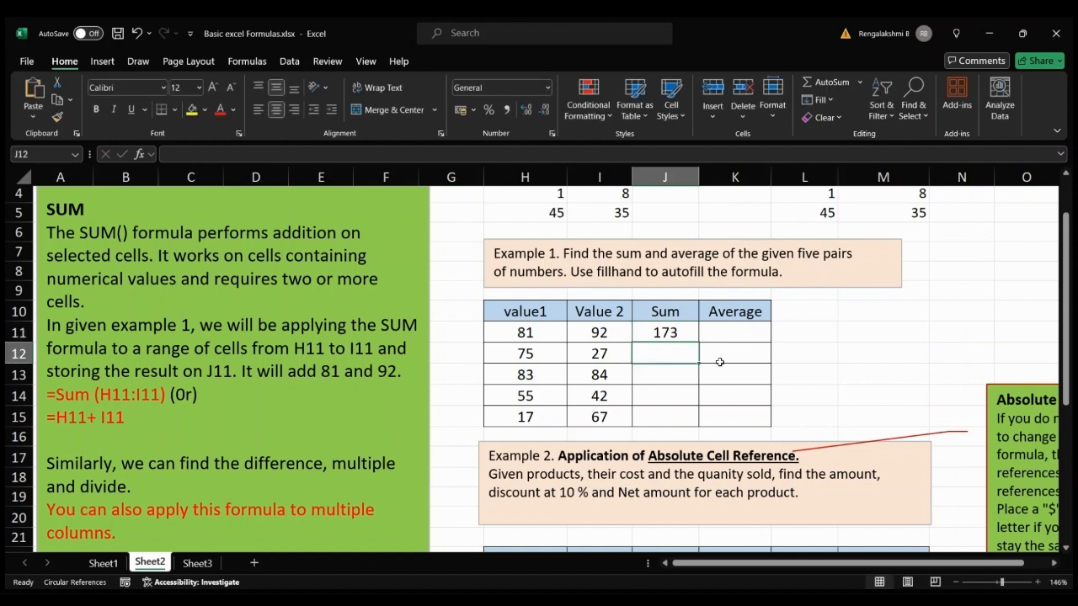
{"action": "left_click", "coordinate": [680, 333]}
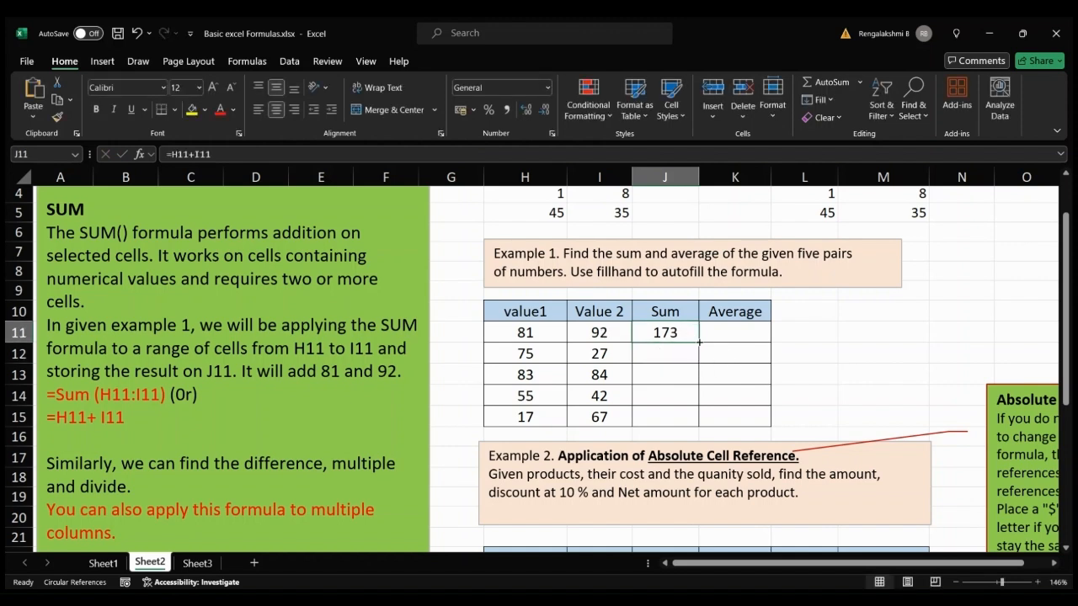
{"action": "left_click_drag", "start_coordinate": [699, 342], "coordinate": [698, 421]}
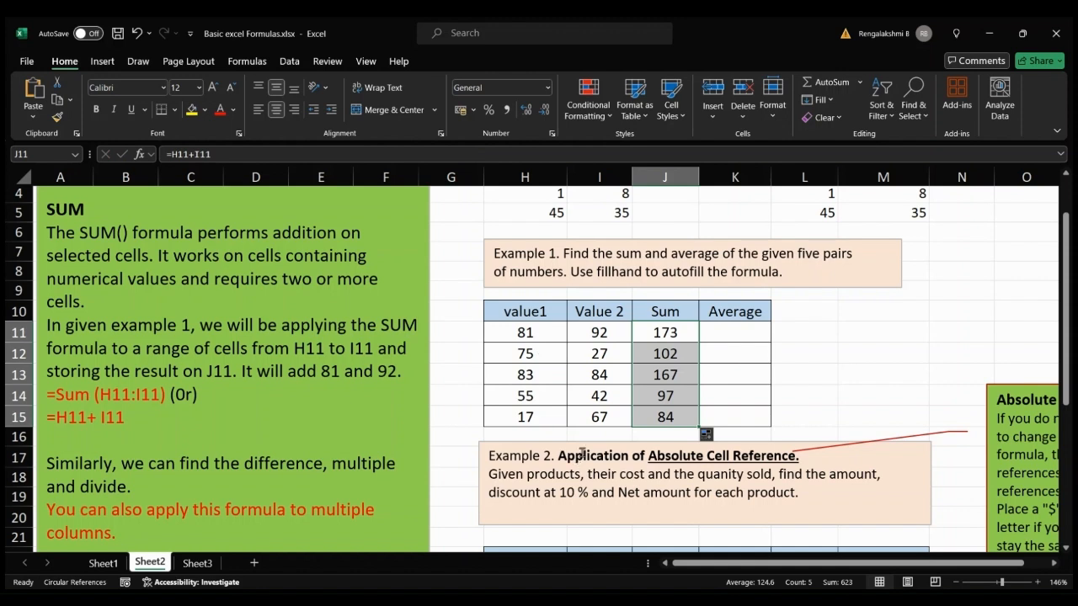
- Enter the formula =AVERAGE(H11:I11) in cell K11 of the Average column and autofill it down to K15
{"action": "left_click", "coordinate": [729, 345]}
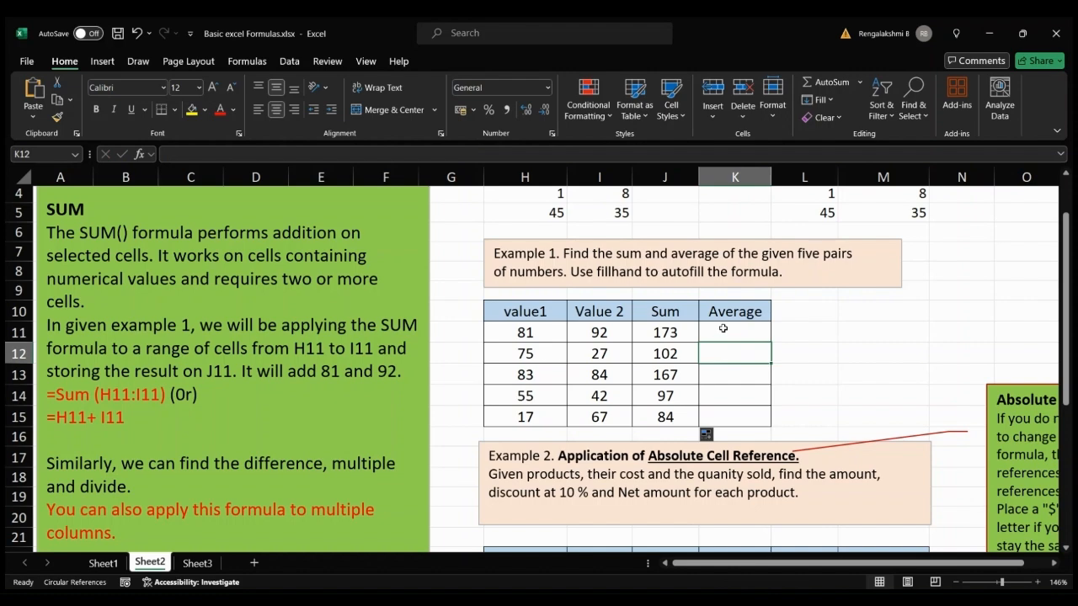
{"action": "left_click", "coordinate": [722, 329]}
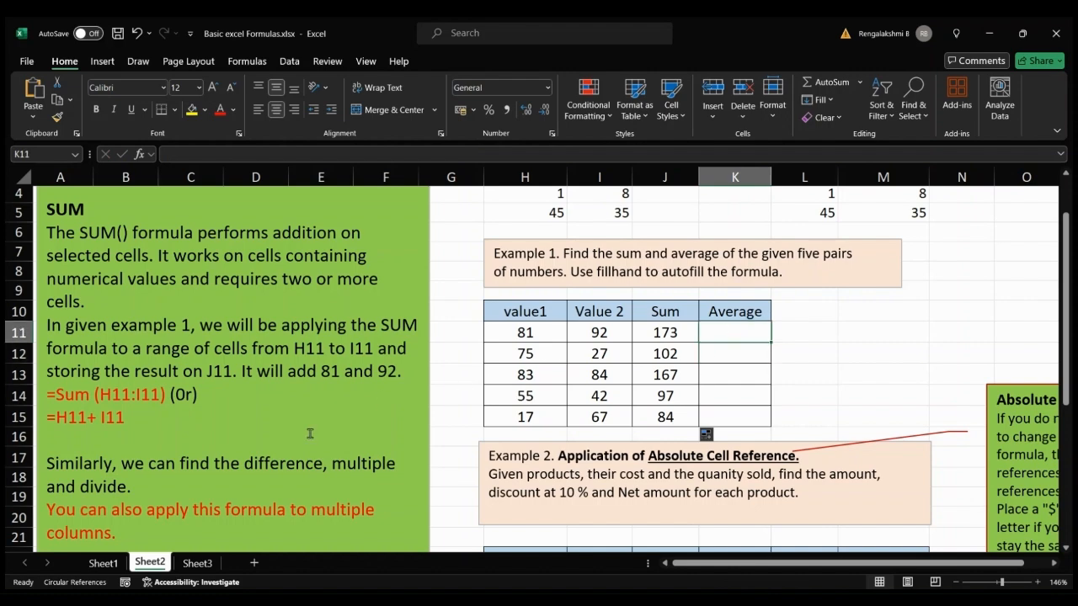
{"action": "scroll", "coordinate": [310, 433], "scroll_direction": "down", "scroll_amount": 3}
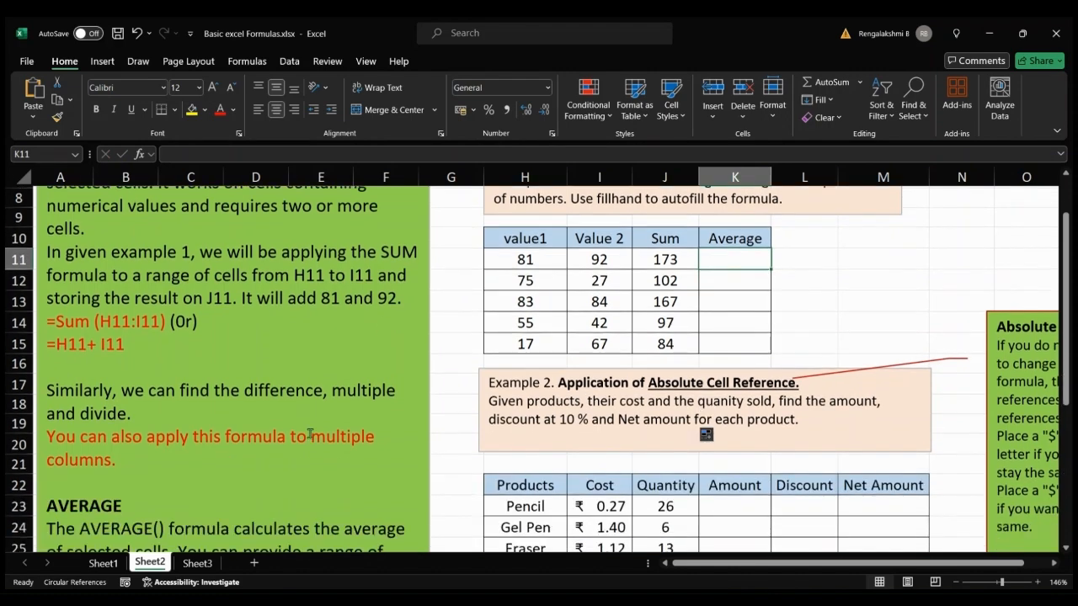
{"action": "scroll", "coordinate": [310, 434], "scroll_direction": "down", "scroll_amount": 3}
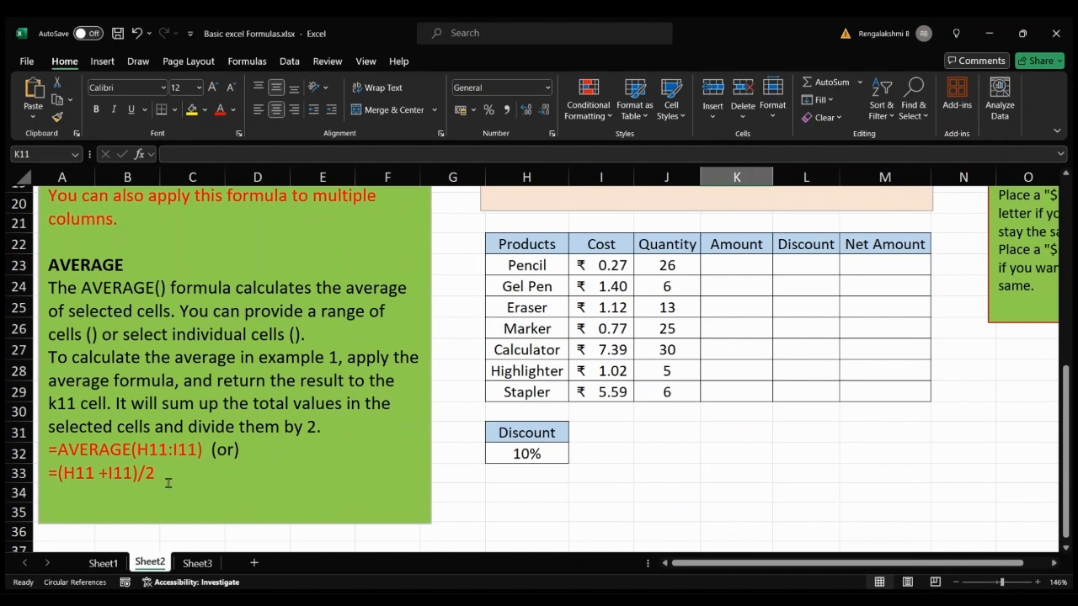
{"action": "scroll", "coordinate": [169, 482], "scroll_direction": "up", "scroll_amount": 5}
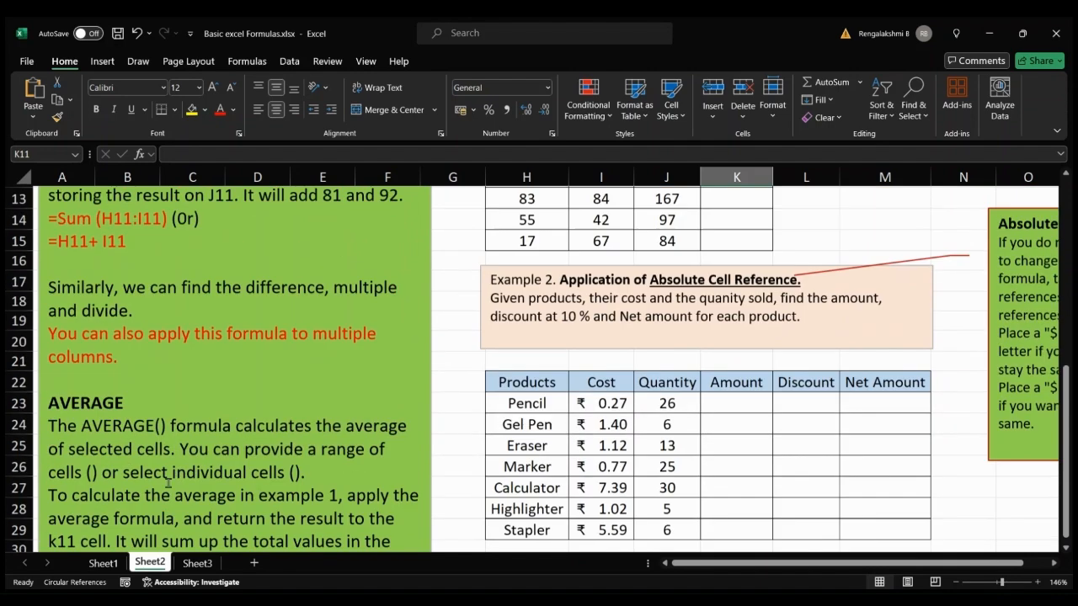
{"action": "scroll", "coordinate": [168, 483], "scroll_direction": "up", "scroll_amount": 1}
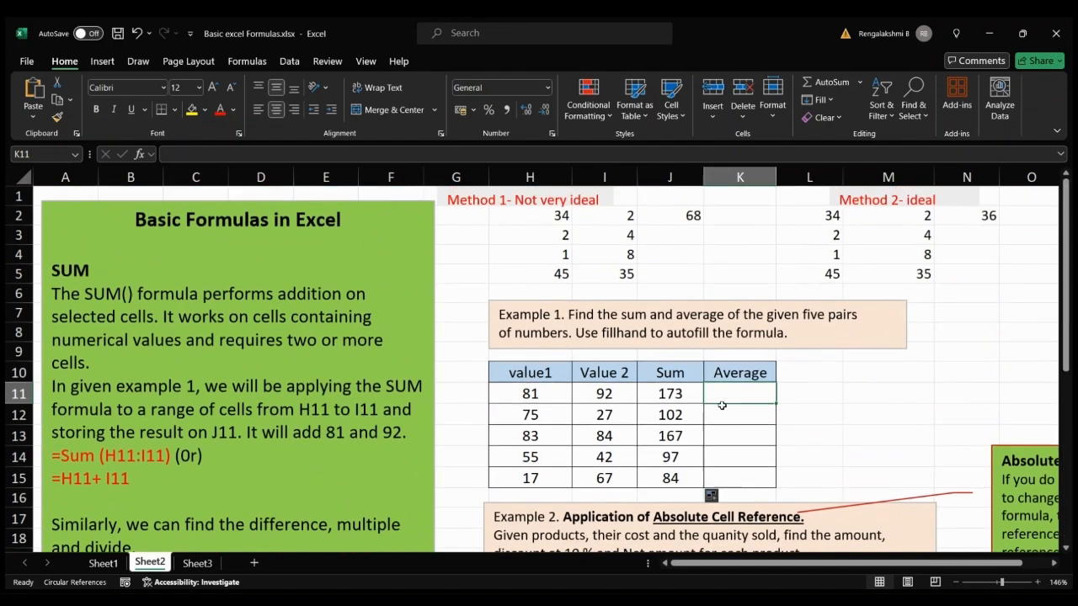
{"action": "left_click", "coordinate": [206, 152]}
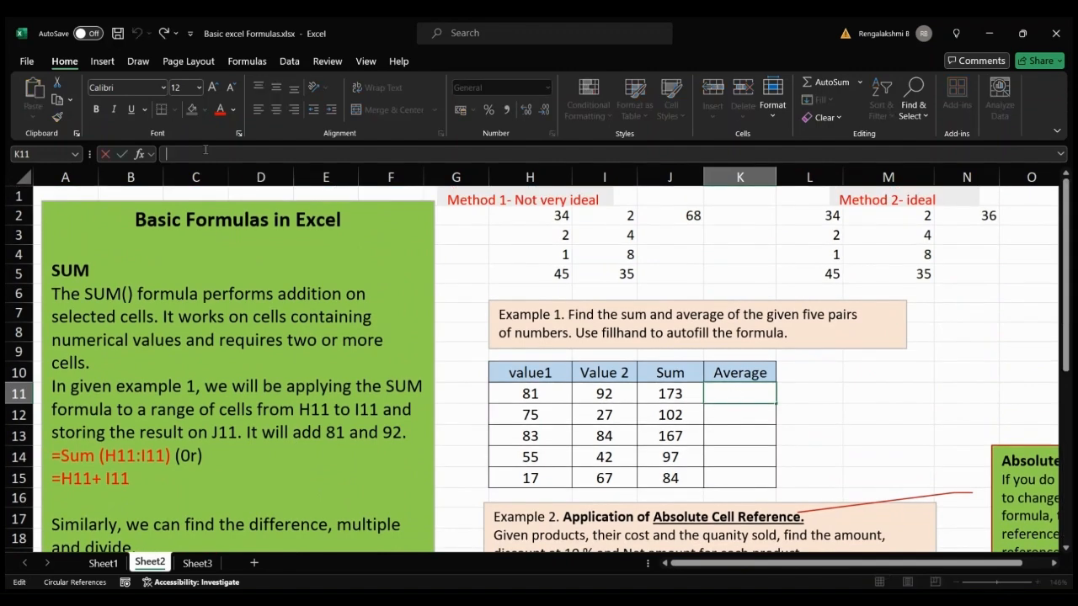
{"action": "type", "text": "=a"}
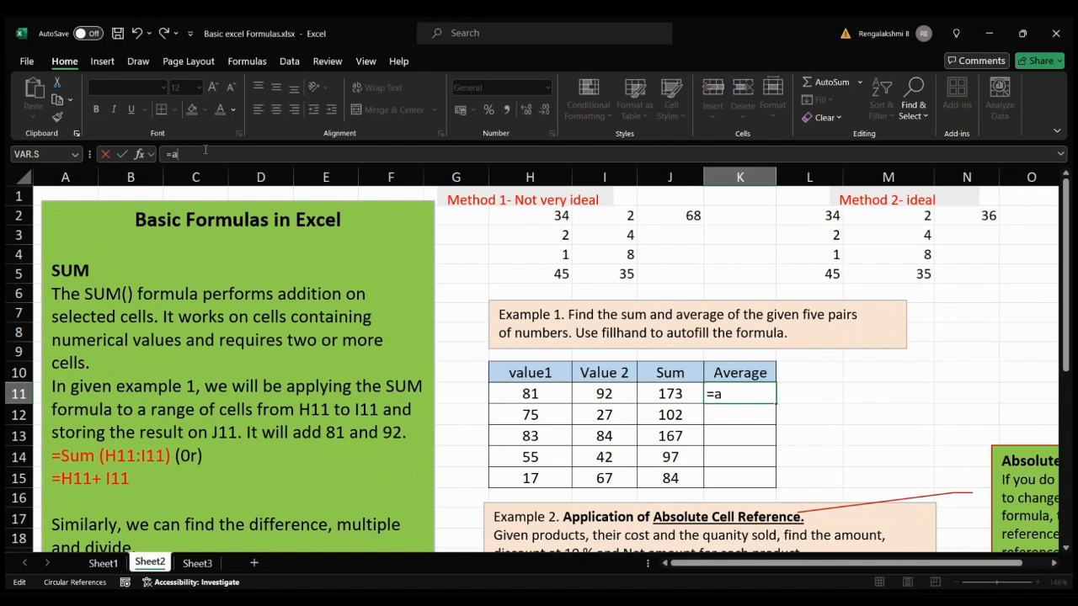
{"action": "type", "text": "verage("}
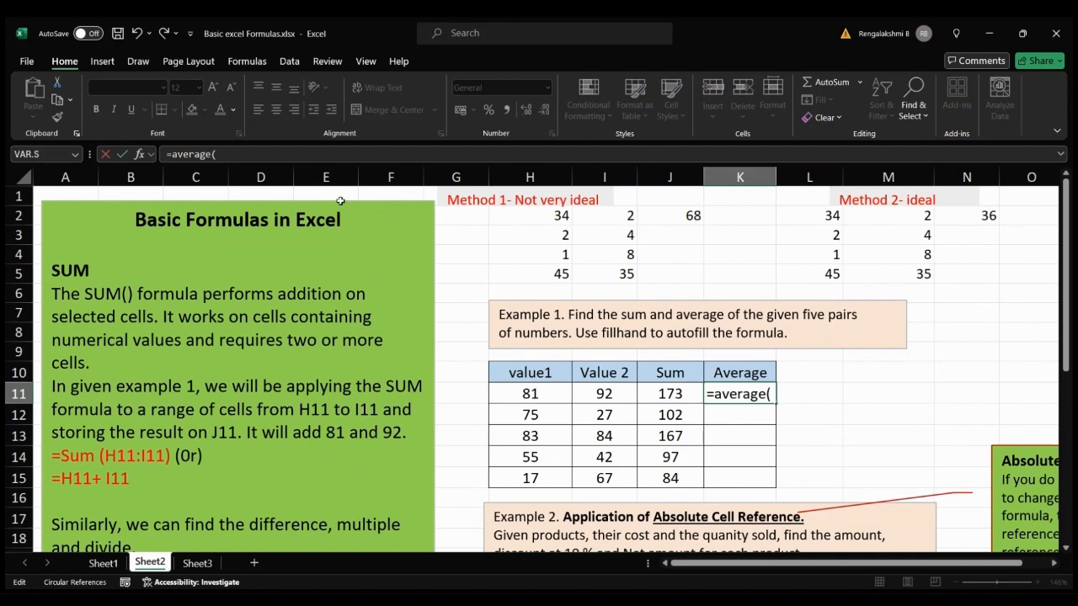
{"action": "left_click", "coordinate": [529, 393]}
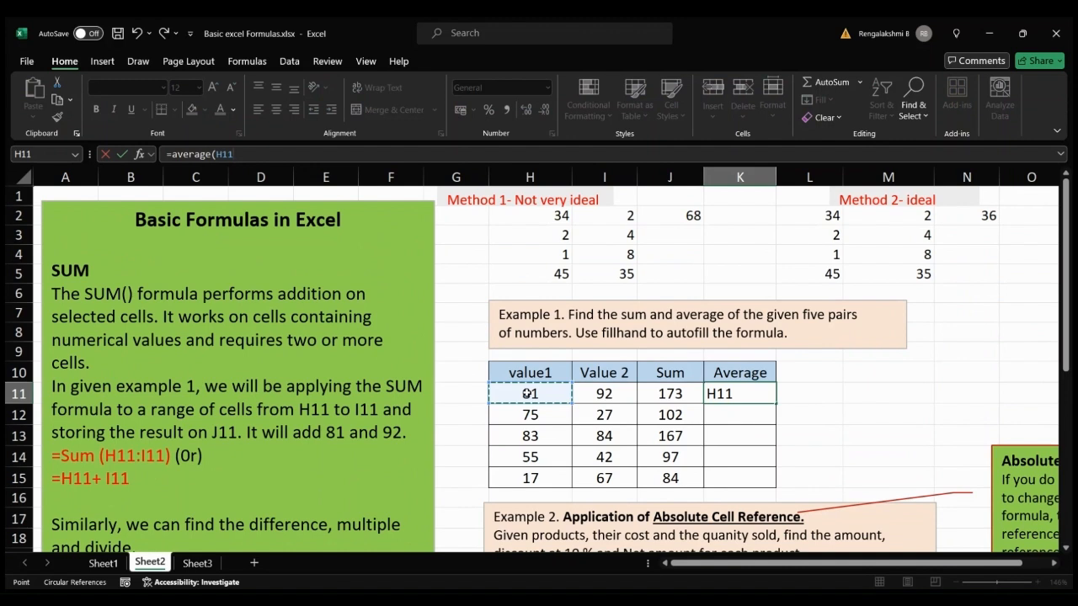
{"action": "key", "text": "F8"}
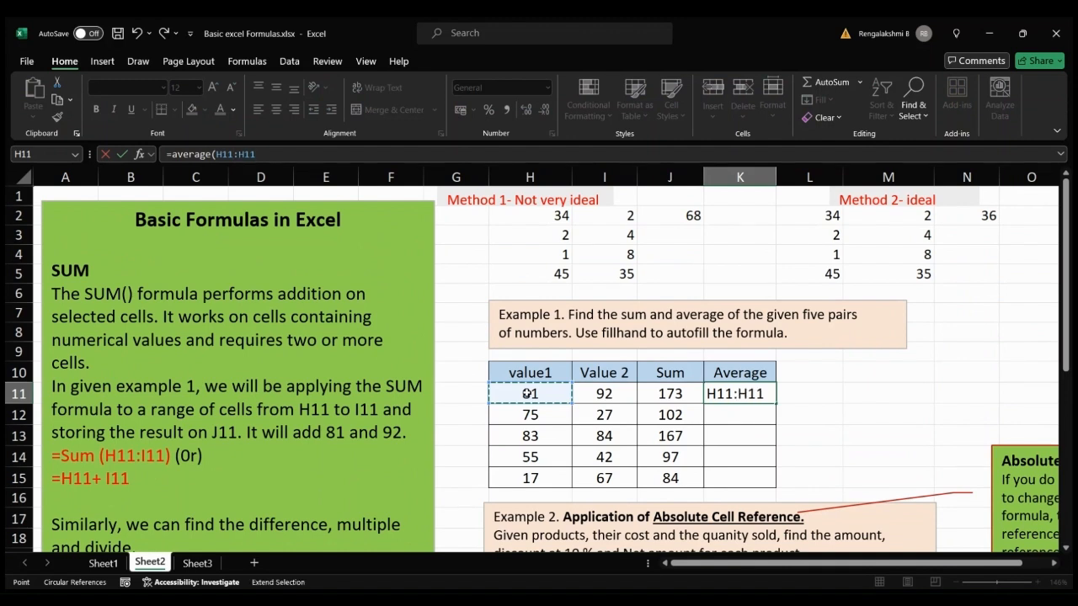
{"action": "key", "text": "BackSpace"}
{"action": "key", "text": "BackSpace"}
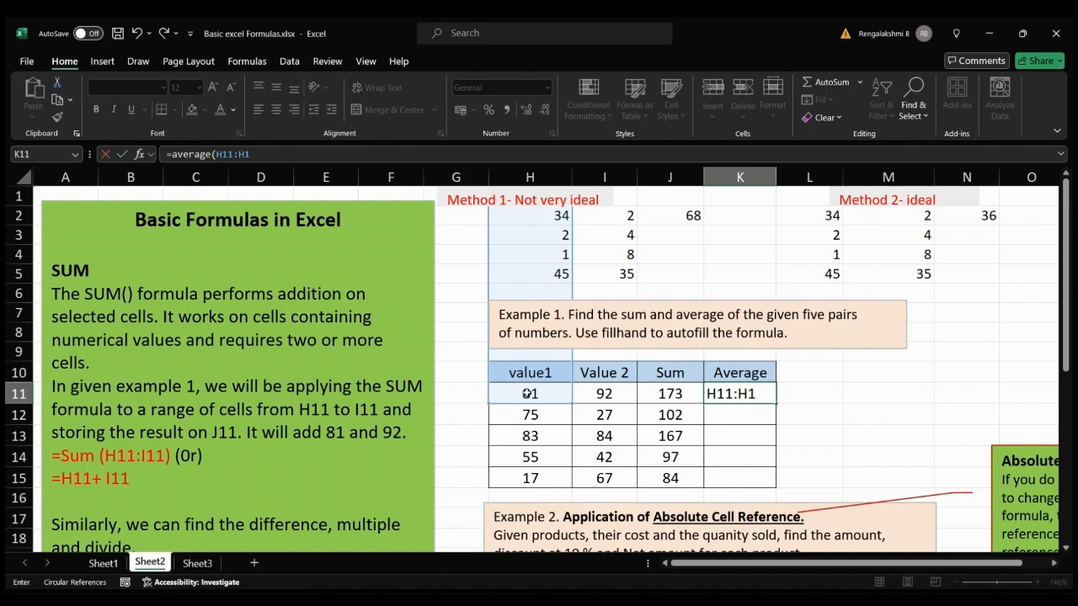
{"action": "key", "text": "BackSpace"}
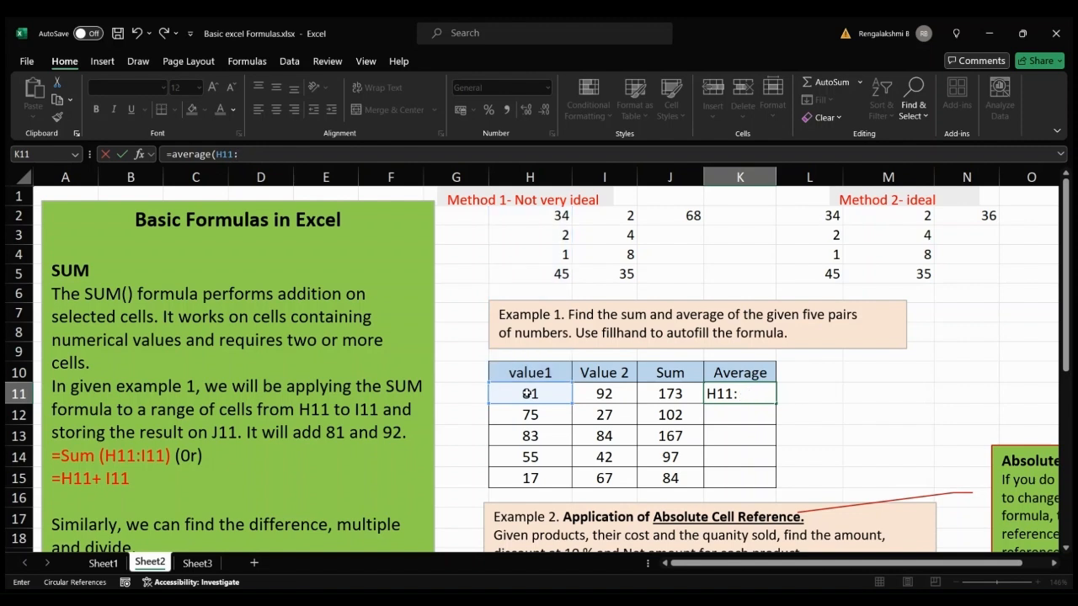
{"action": "type", "text": "I11"}
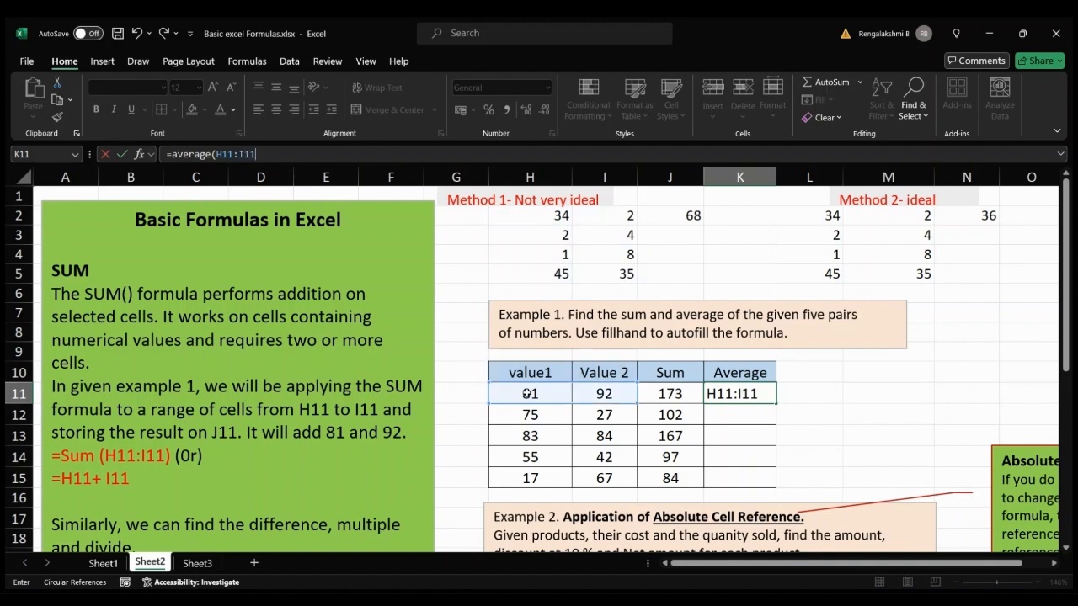
{"action": "type", "text": ")"}
{"action": "key", "text": "Return"}
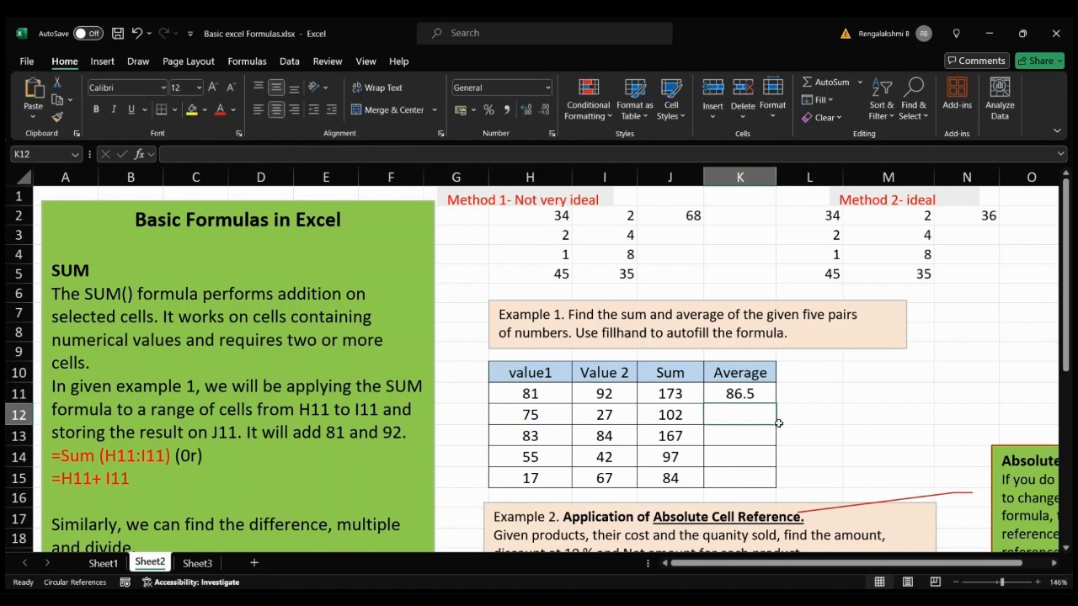
{"action": "left_click", "coordinate": [758, 396]}
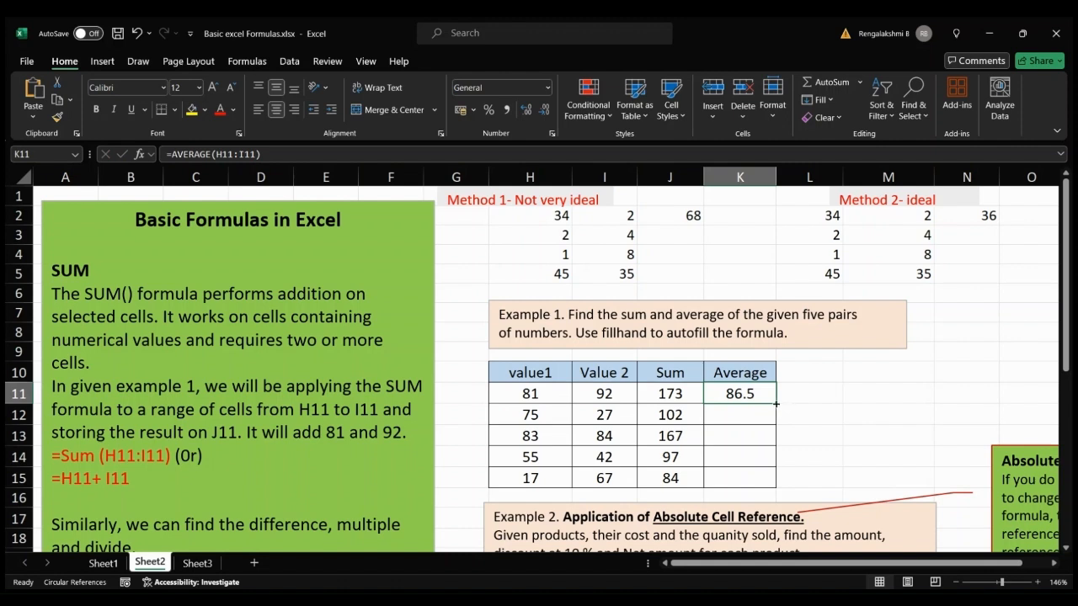
{"action": "left_click_drag", "start_coordinate": [776, 403], "coordinate": [776, 490]}
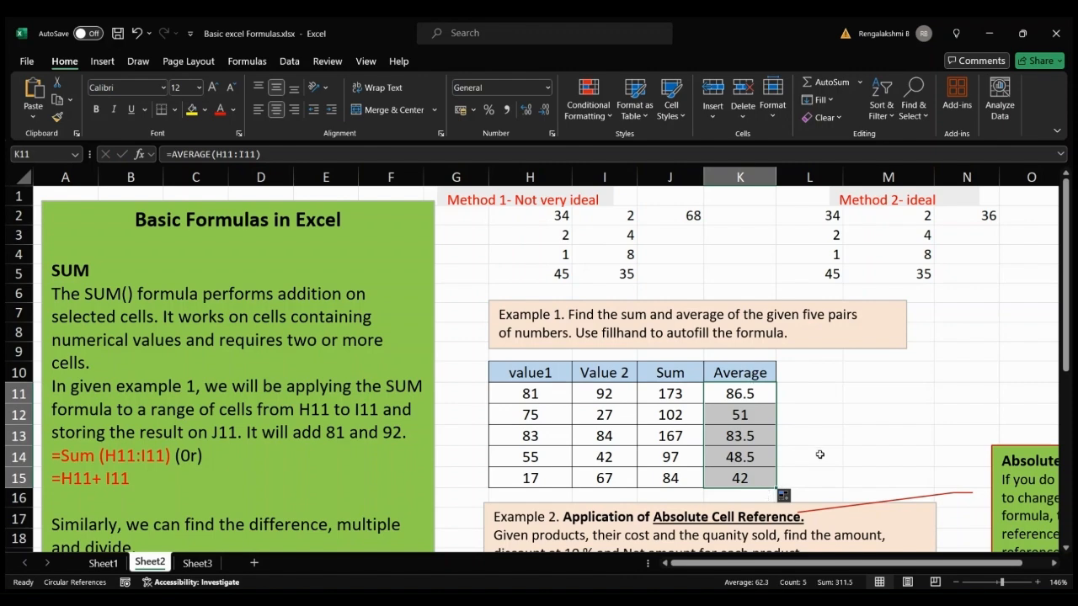
- Examine the Example 2 task, the Absolute Cell reference note, the products table and the separate Discount cell
{"action": "scroll", "coordinate": [821, 470], "scroll_direction": "down", "scroll_amount": 1}
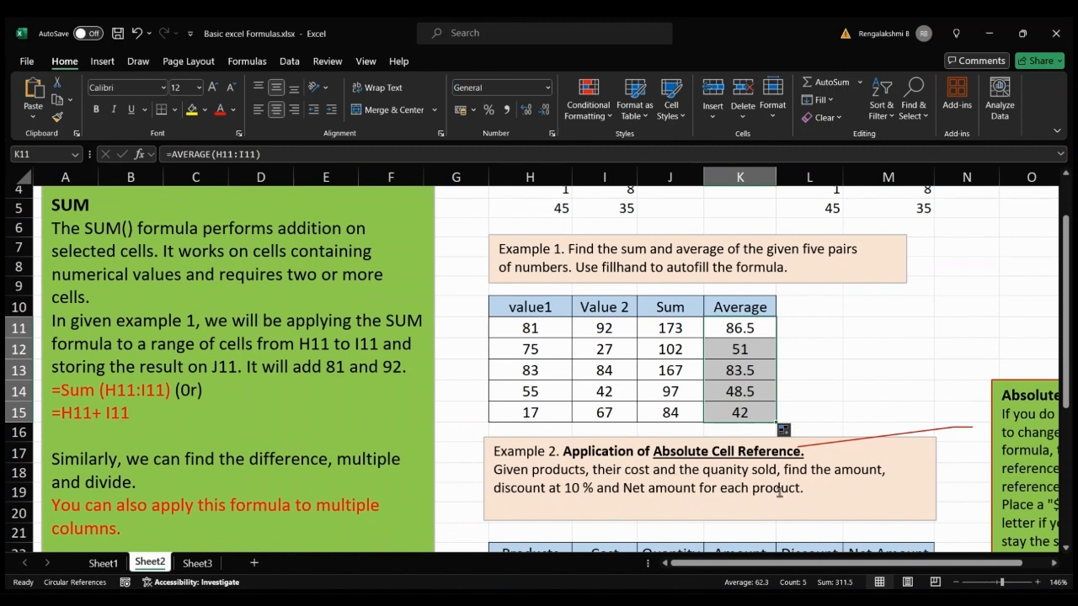
{"action": "scroll", "coordinate": [780, 492], "scroll_direction": "right", "scroll_amount": 1}
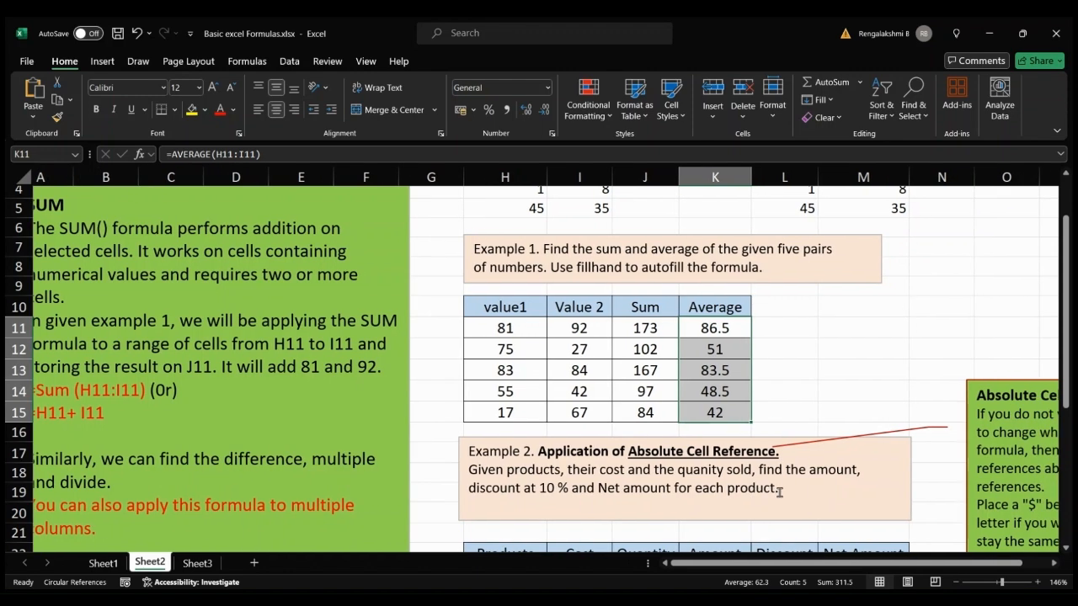
{"action": "scroll", "coordinate": [780, 492], "scroll_direction": "right", "scroll_amount": 5}
{"action": "scroll", "coordinate": [780, 492], "scroll_direction": "down", "scroll_amount": 3}
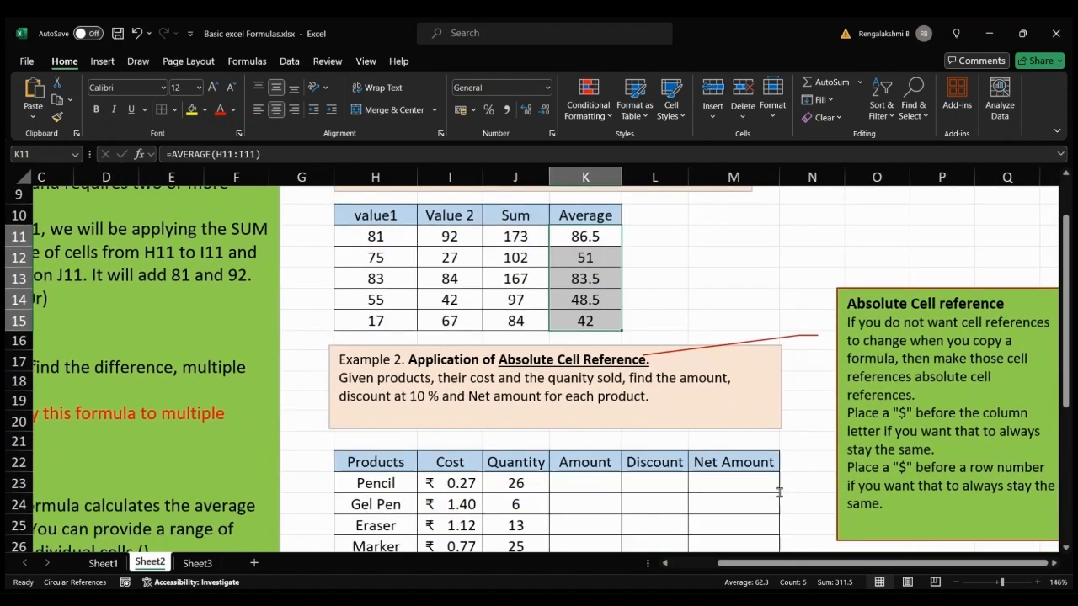
{"action": "scroll", "coordinate": [780, 492], "scroll_direction": "down", "scroll_amount": 1}
{"action": "scroll", "coordinate": [780, 492], "scroll_direction": "right", "scroll_amount": 1}
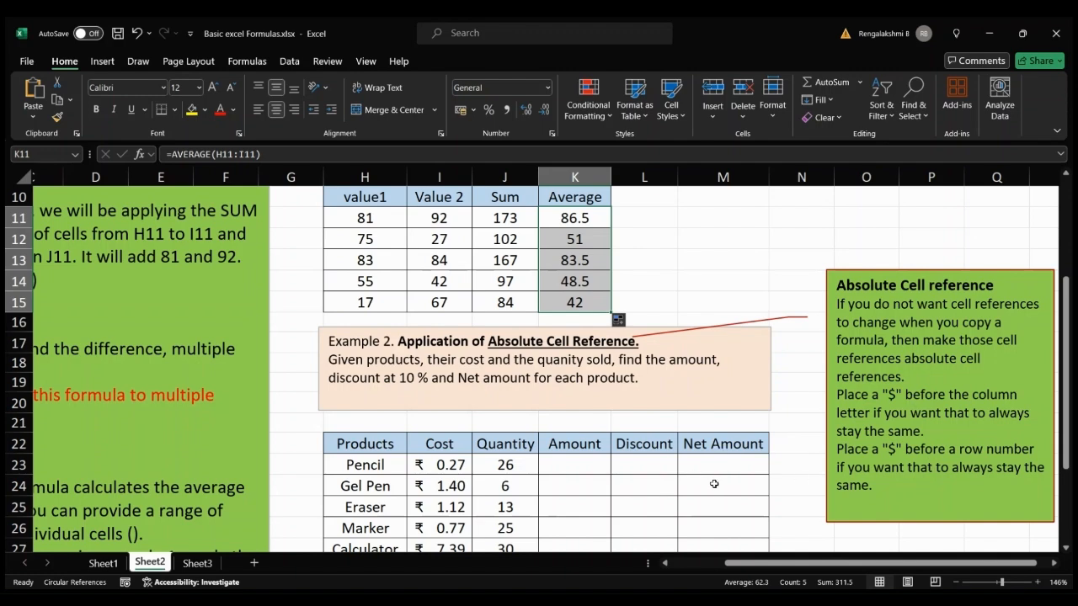
{"action": "scroll", "coordinate": [714, 485], "scroll_direction": "down", "scroll_amount": 2}
{"action": "scroll", "coordinate": [714, 484], "scroll_direction": "left", "scroll_amount": 1}
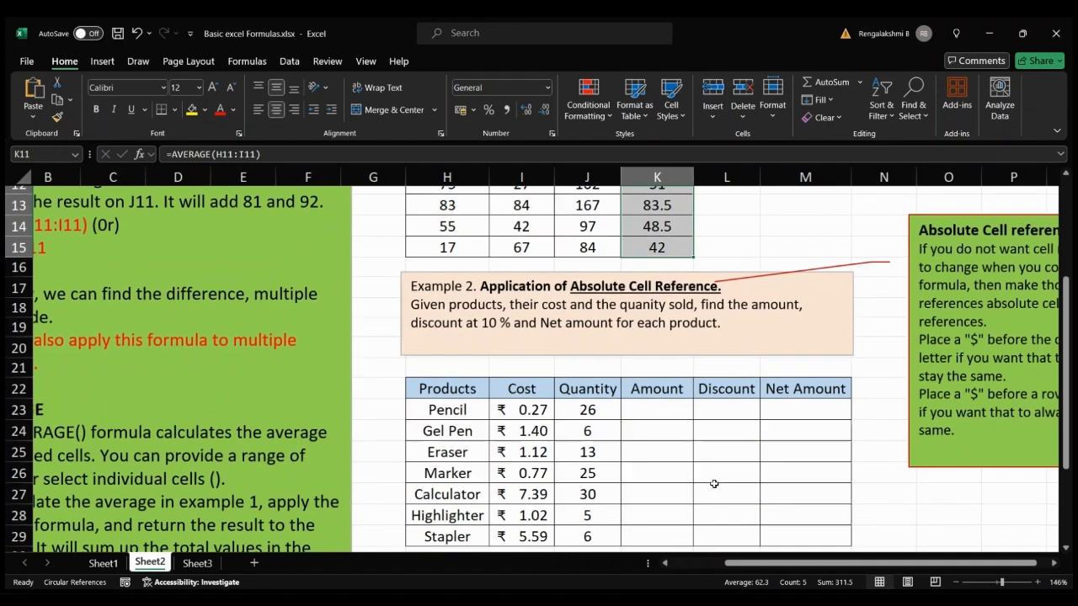
{"action": "scroll", "coordinate": [714, 484], "scroll_direction": "down", "scroll_amount": 1}
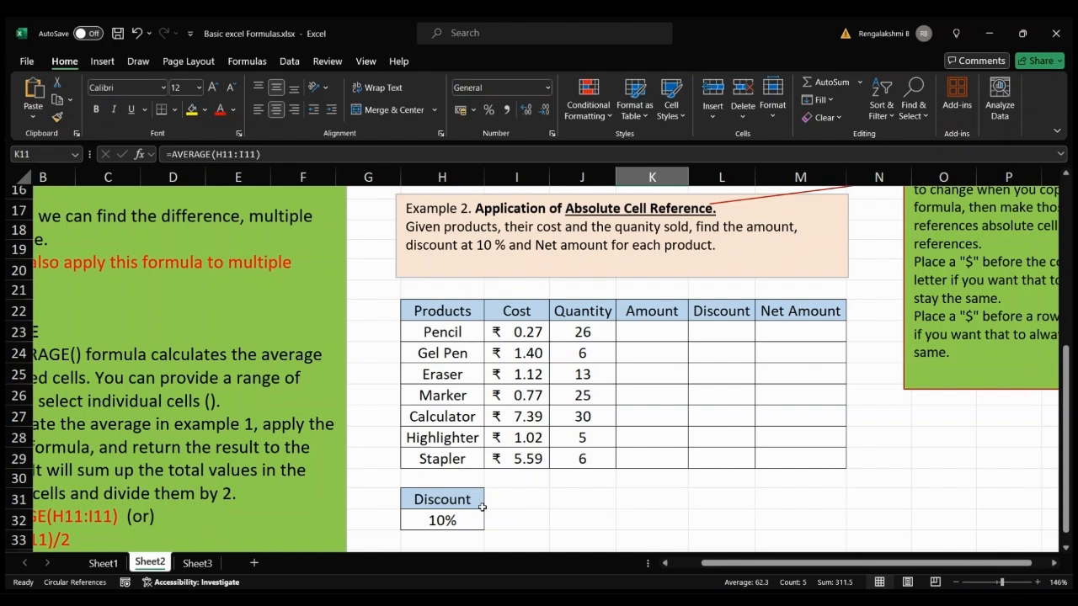
- Enter the multiplication formula =I23*J23 in cell K23 of the Amount column and autofill it down to K29
{"action": "left_click", "coordinate": [658, 332]}
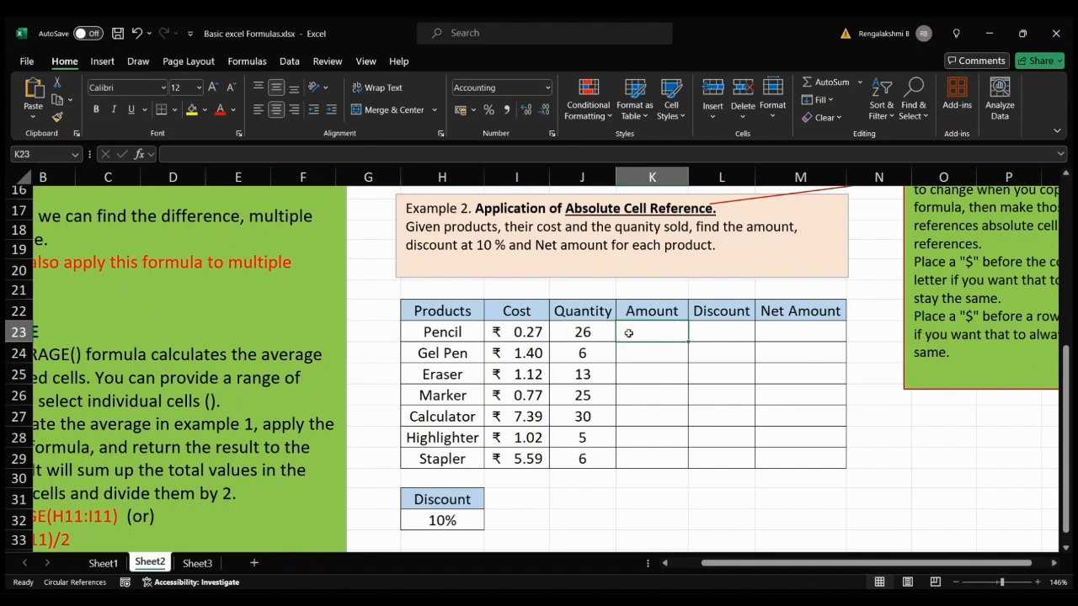
{"action": "type", "text": "="}
{"action": "left_click", "coordinate": [536, 334]}
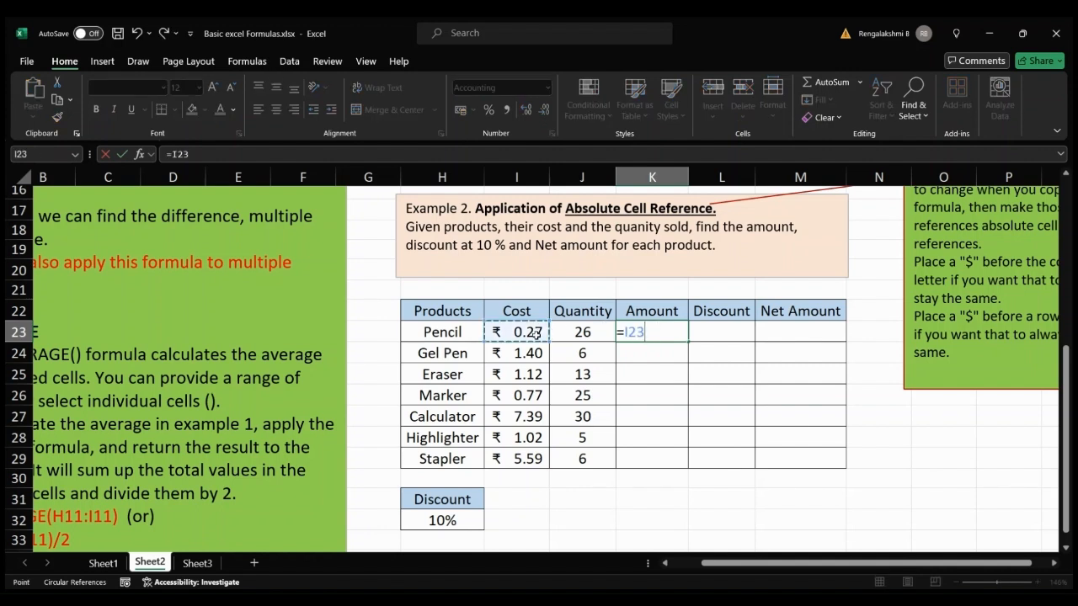
{"action": "type", "text": "+"}
{"action": "left_click", "coordinate": [592, 335]}
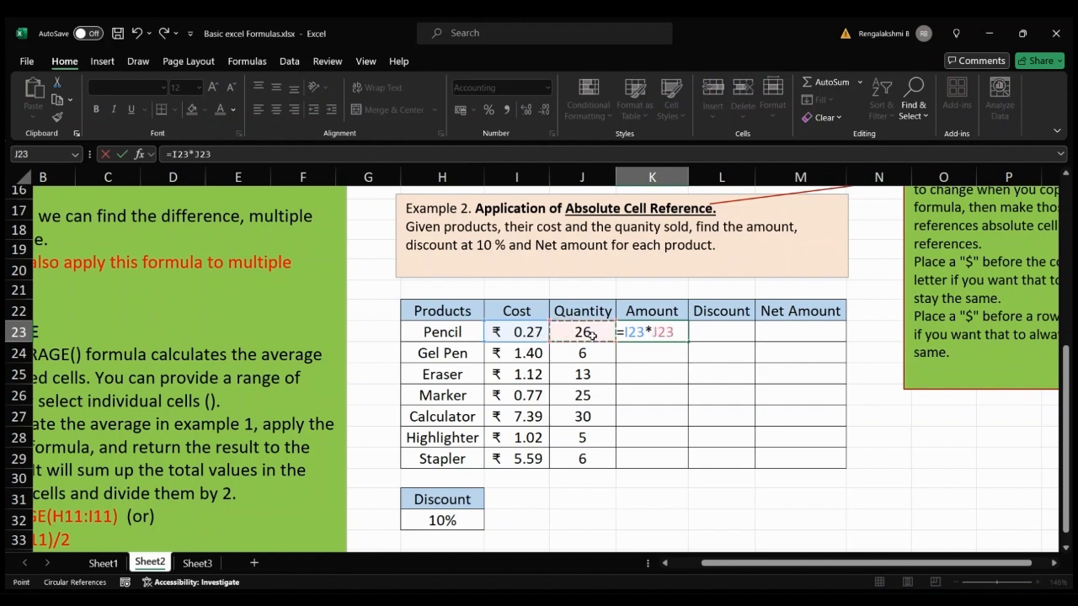
{"action": "key", "text": "Return"}
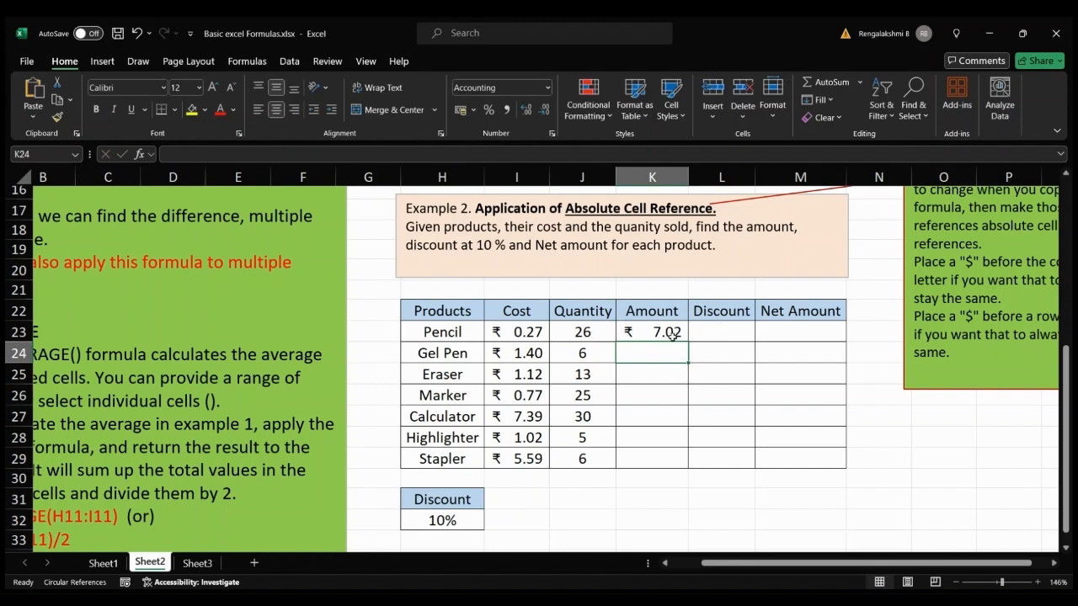
{"action": "left_click", "coordinate": [664, 333]}
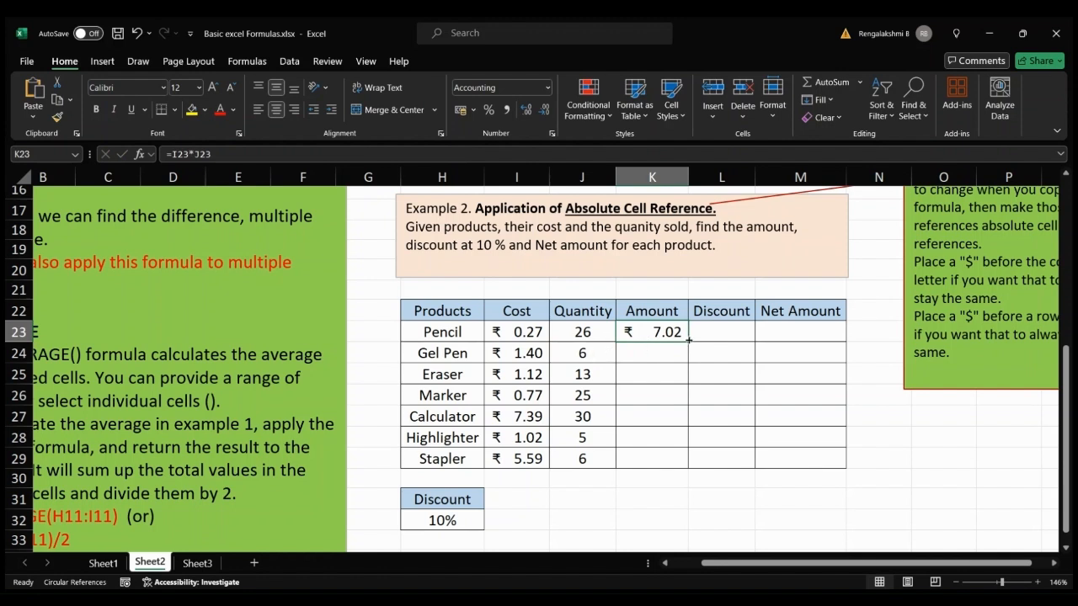
{"action": "left_click", "coordinate": [690, 337]}
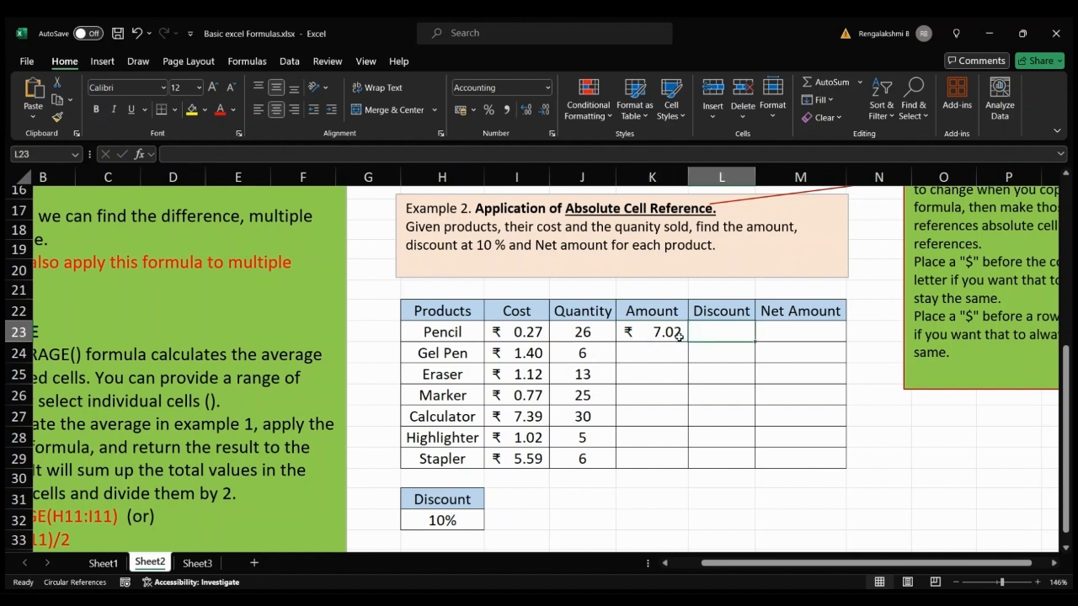
{"action": "left_click", "coordinate": [679, 335]}
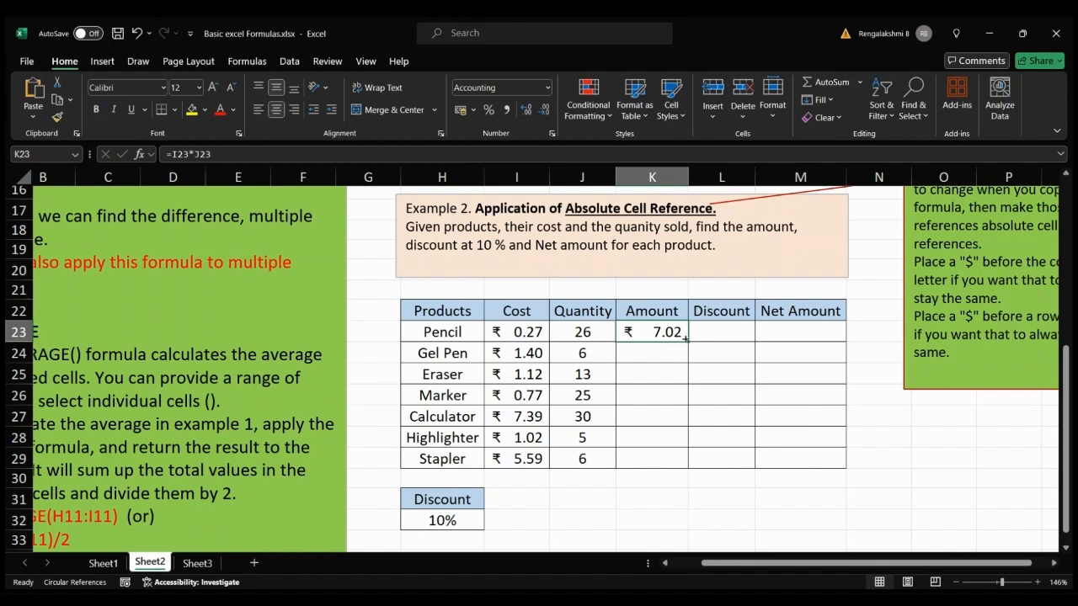
{"action": "left_click_drag", "start_coordinate": [686, 343], "coordinate": [689, 467]}
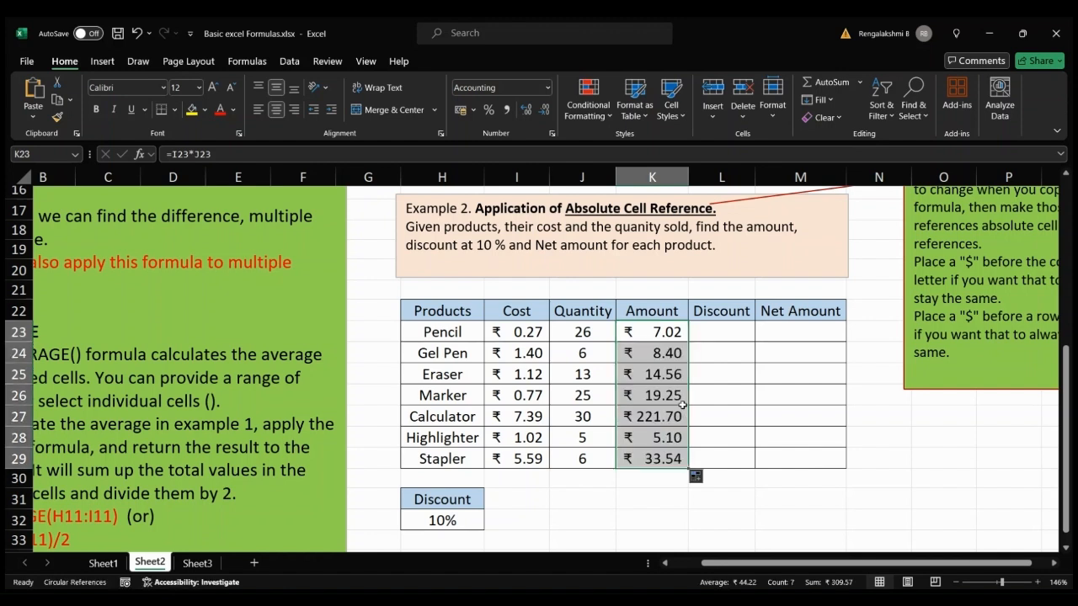
- Enter the absolute-reference formula =K23*$H$32 in cell L23 of the Discount column and autofill it down to L29
{"action": "left_click", "coordinate": [714, 335]}
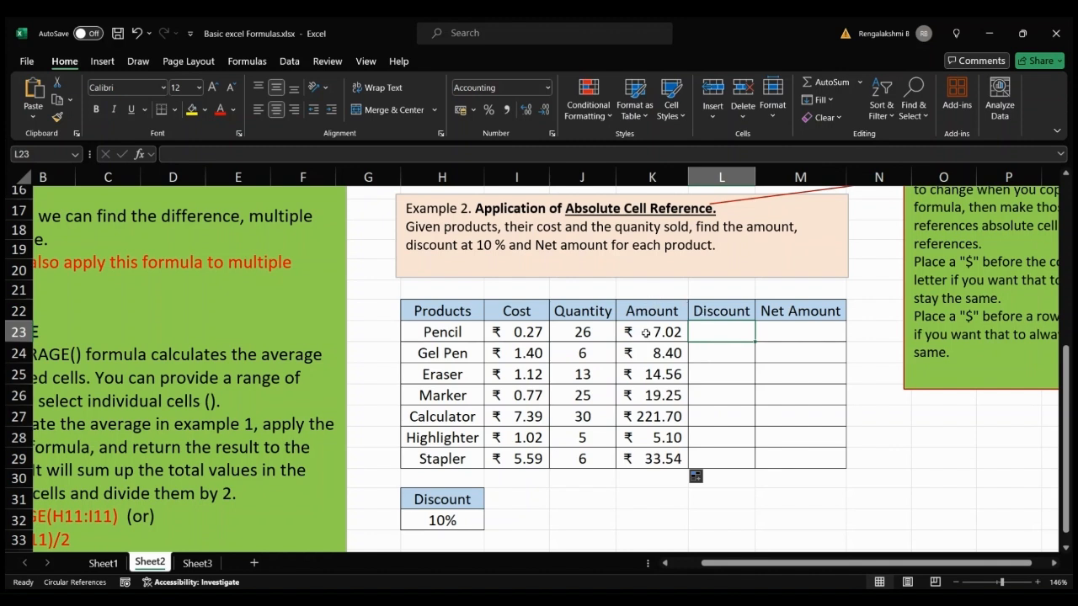
{"action": "type", "text": "="}
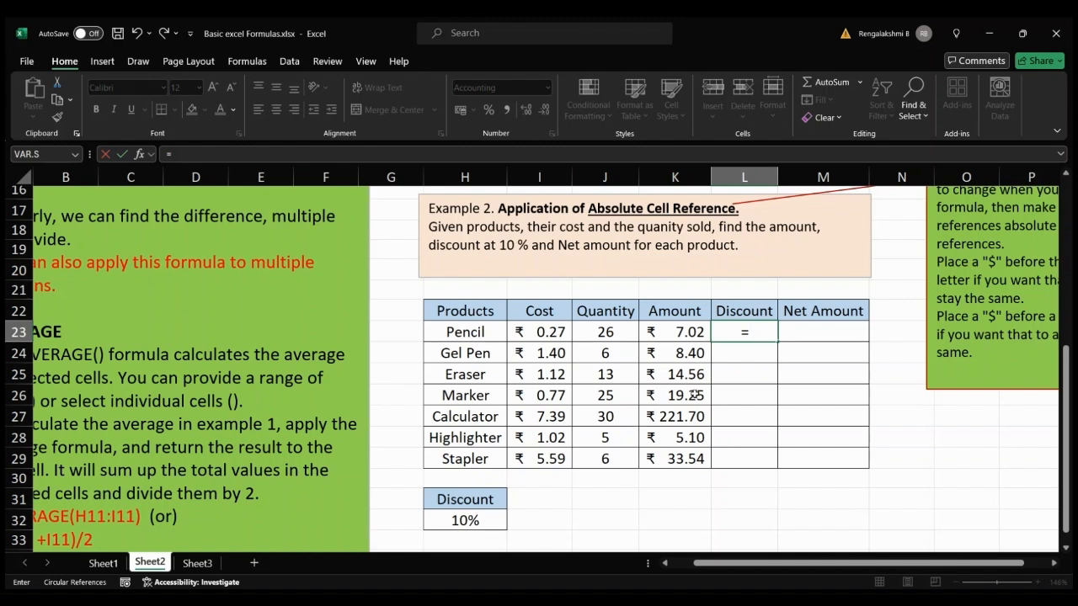
{"action": "left_click", "coordinate": [665, 335]}
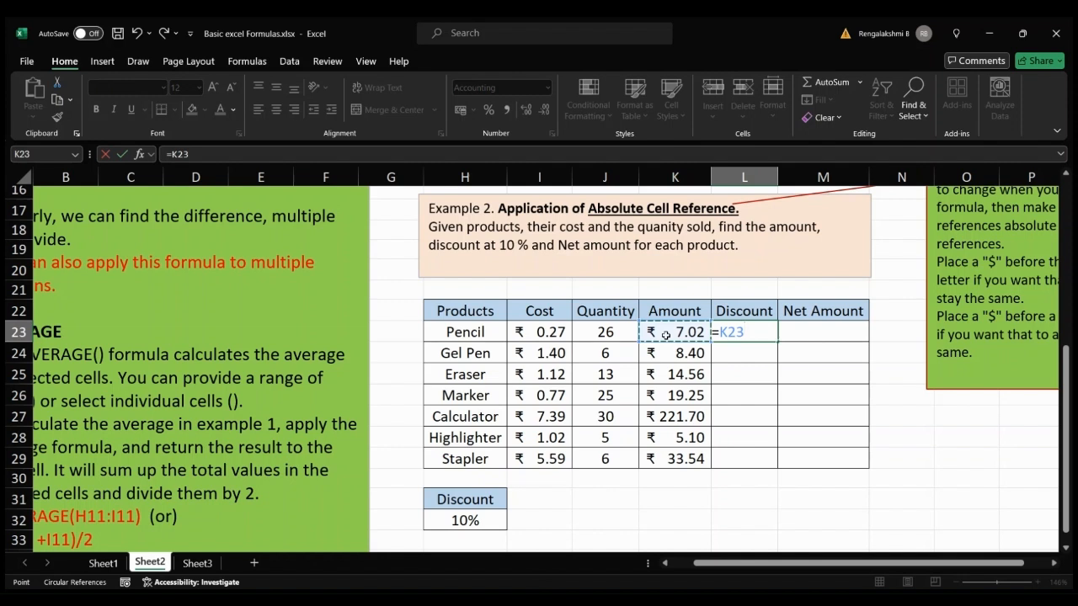
{"action": "type", "text": "*$H"}
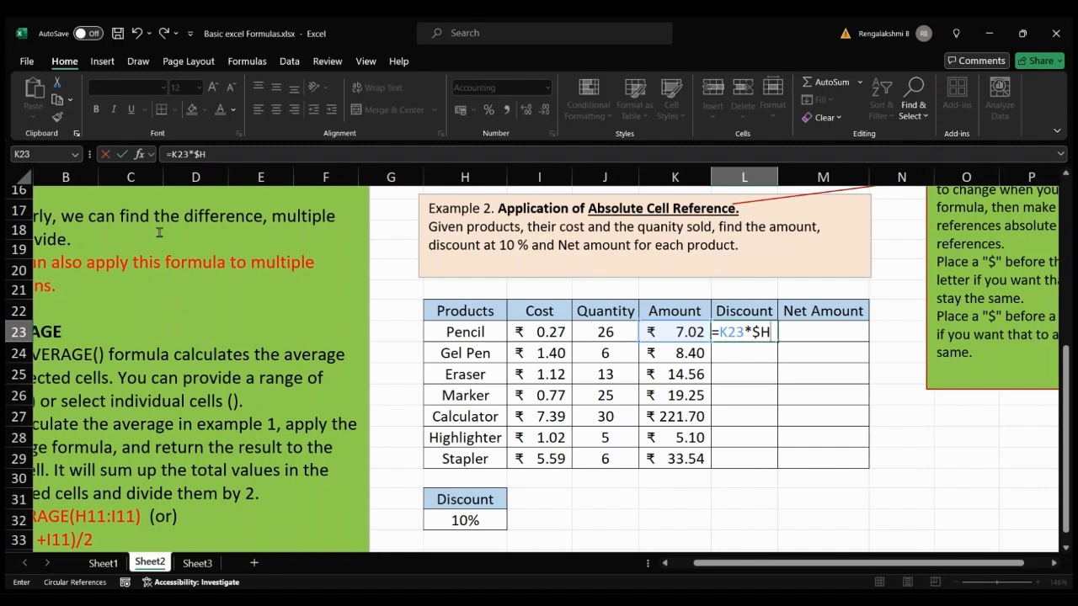
{"action": "left_click", "coordinate": [221, 154]}
{"action": "type", "text": "$"}
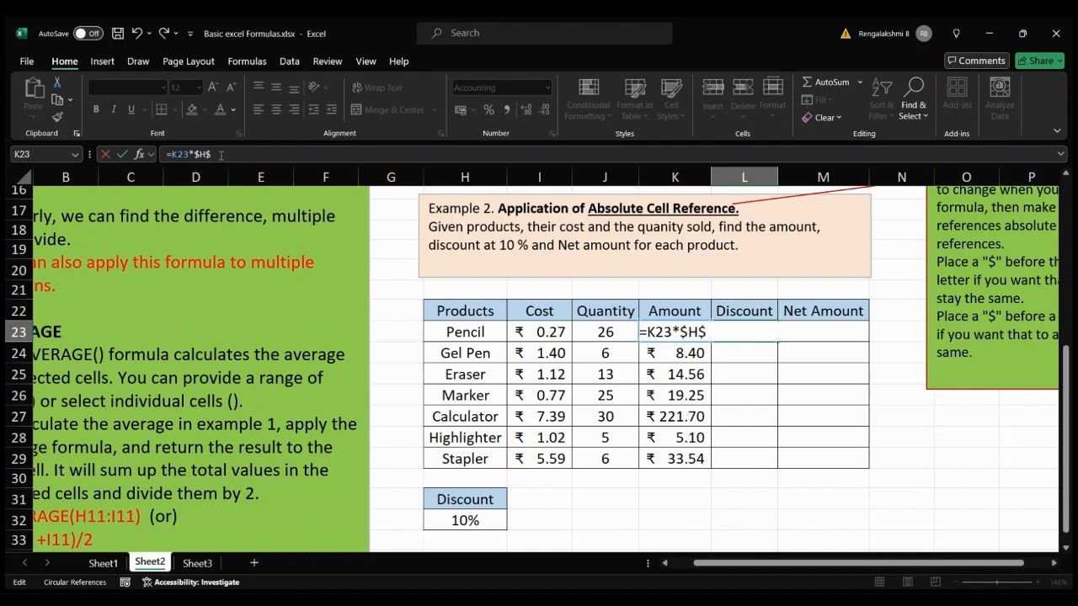
{"action": "type", "text": "32"}
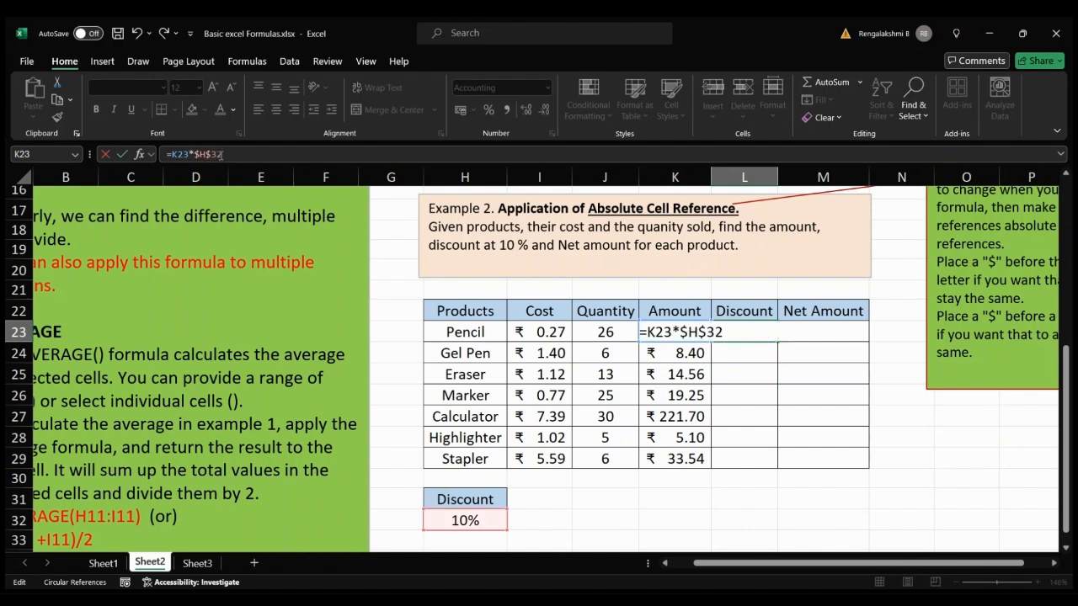
{"action": "key", "text": "Return"}
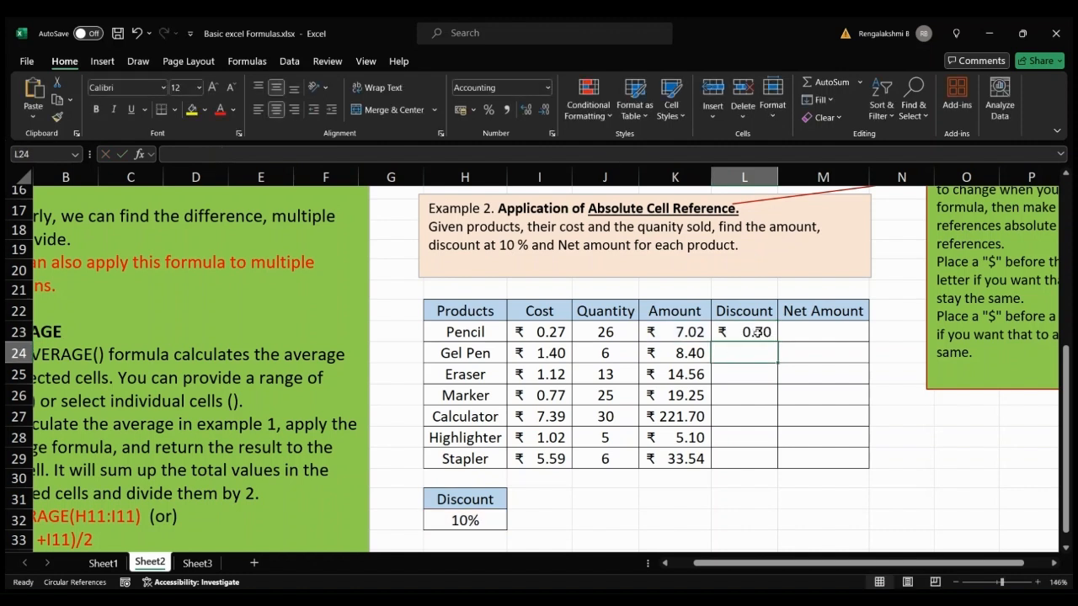
{"action": "left_click", "coordinate": [769, 332]}
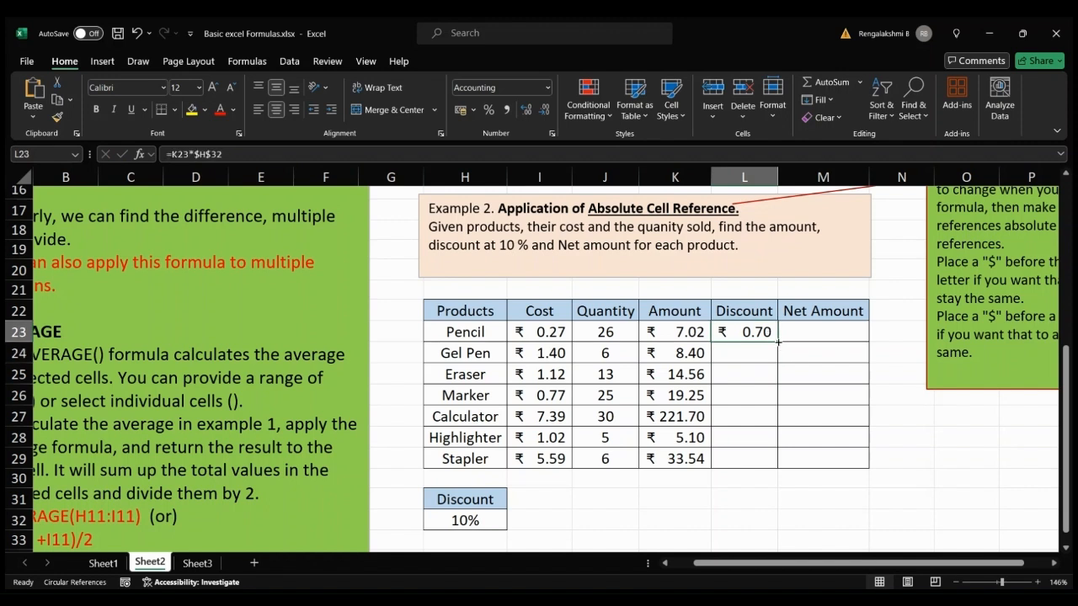
{"action": "left_click_drag", "start_coordinate": [778, 342], "coordinate": [784, 474]}
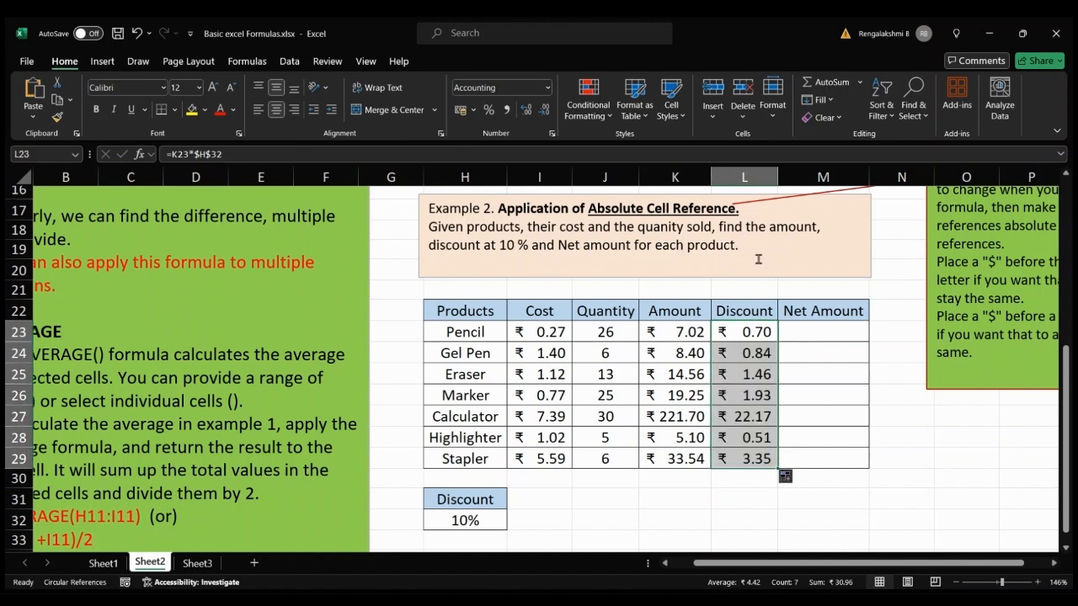
- Enter the subtraction formula =K23-L23 in cell M23 of the Net Amount column and autofill it down to M29
{"action": "left_click", "coordinate": [844, 334]}
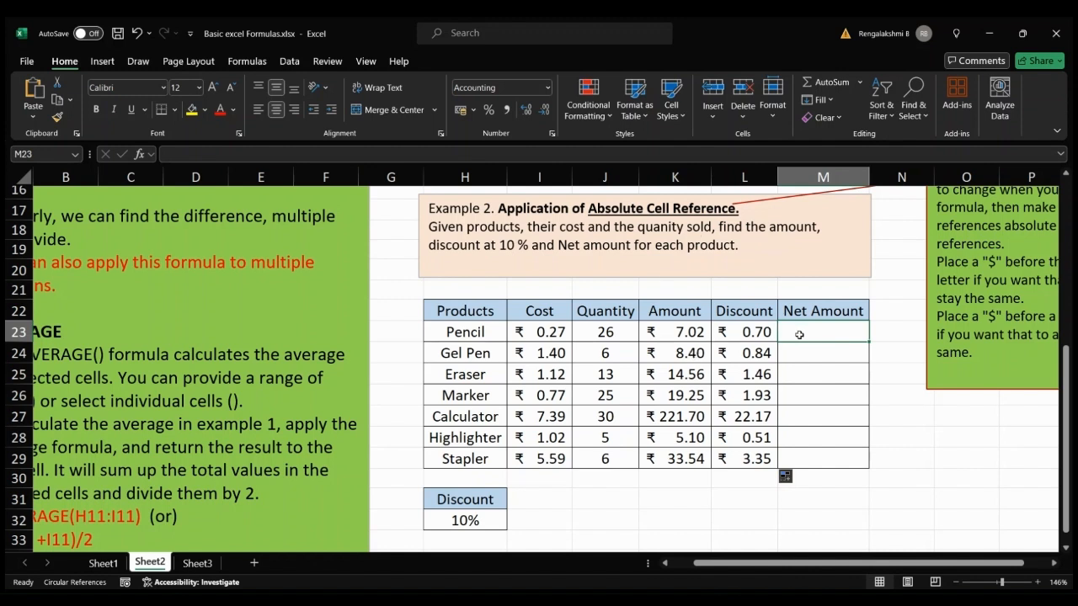
{"action": "type", "text": "="}
{"action": "left_click", "coordinate": [692, 331]}
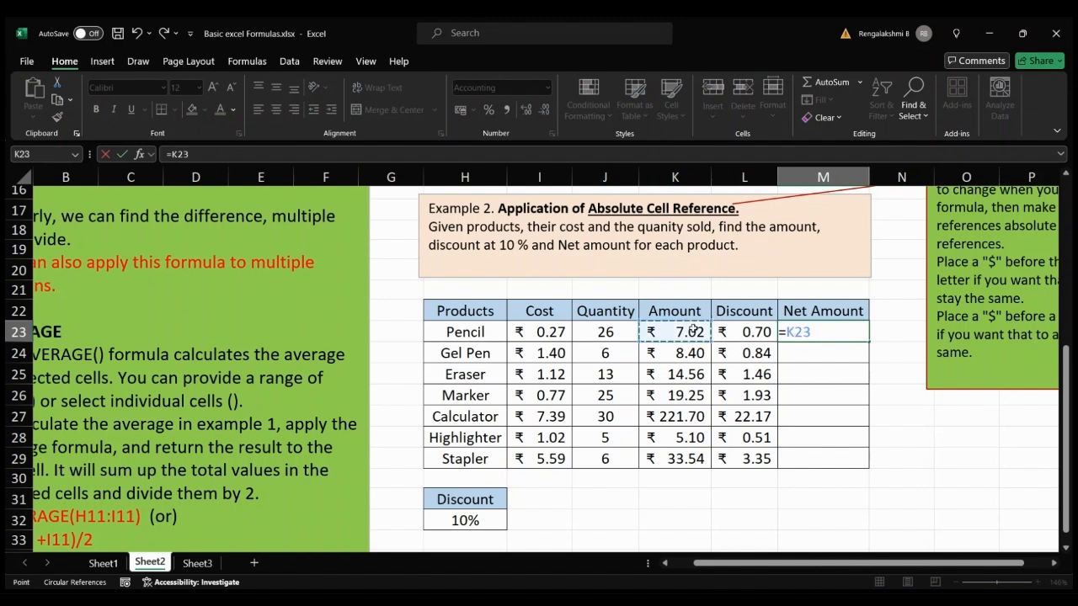
{"action": "type", "text": "-"}
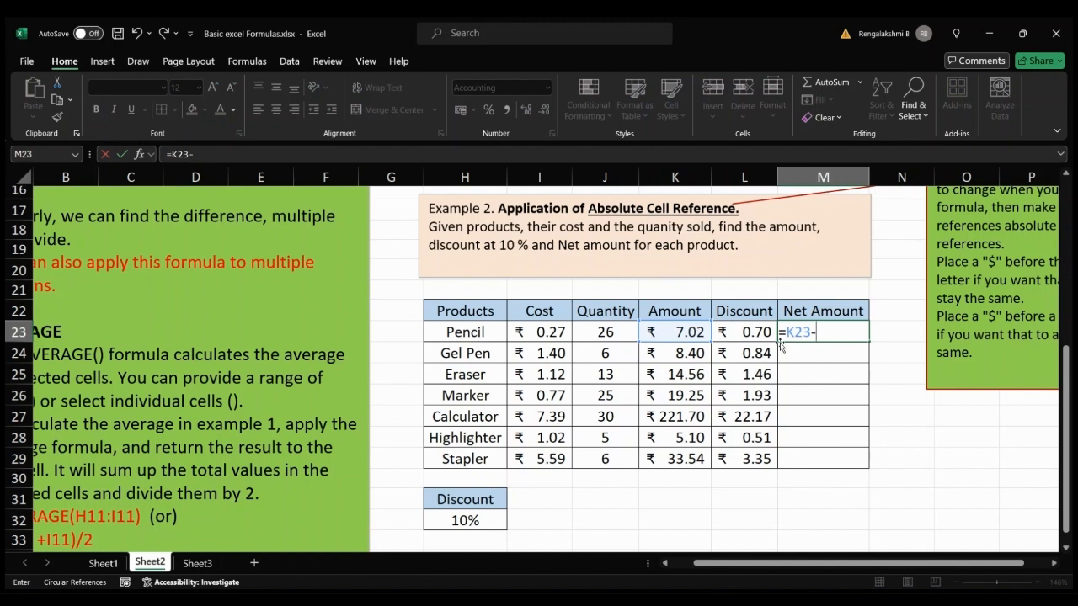
{"action": "left_click", "coordinate": [756, 332]}
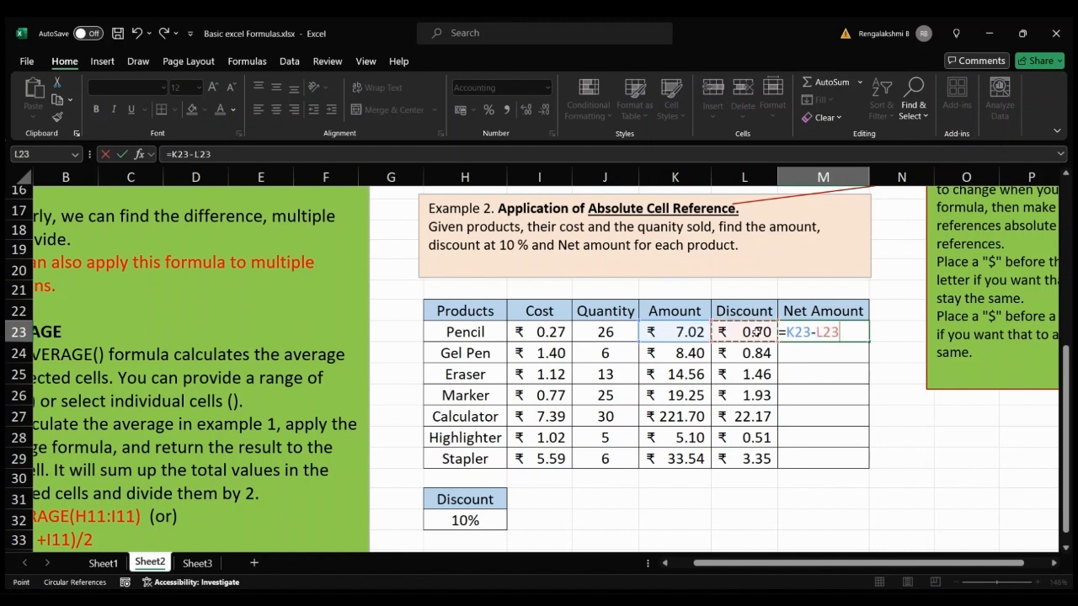
{"action": "key", "text": "Return"}
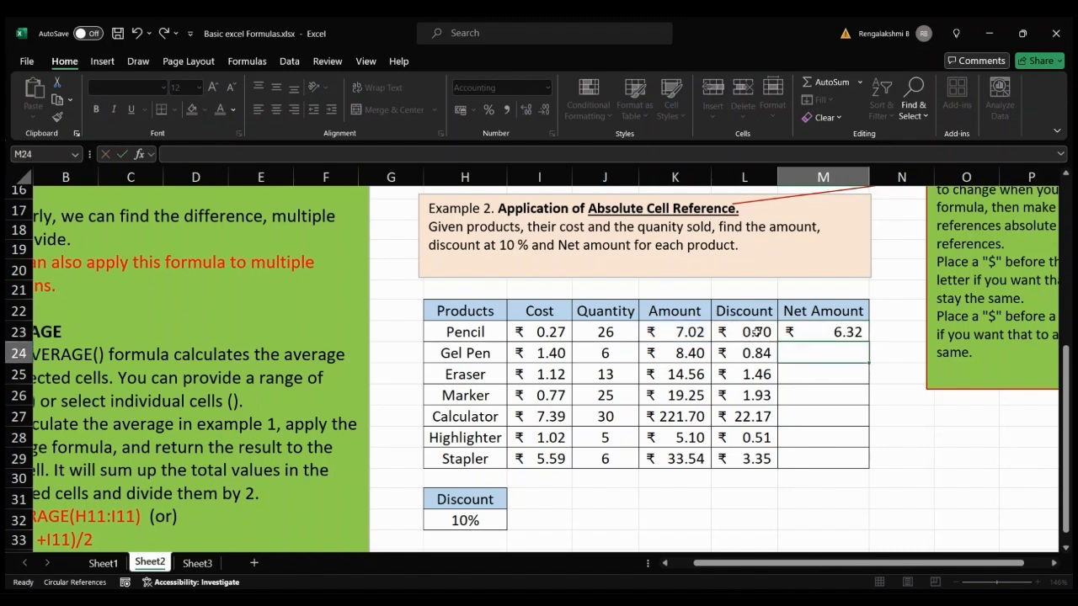
{"action": "left_click", "coordinate": [855, 333]}
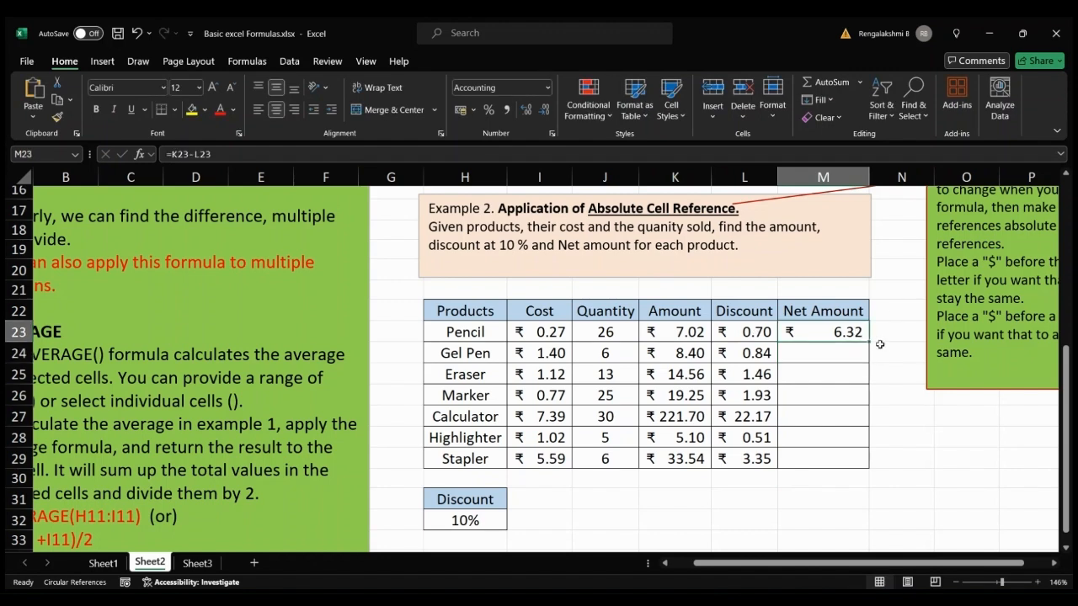
{"action": "left_click_drag", "start_coordinate": [867, 342], "coordinate": [877, 473]}
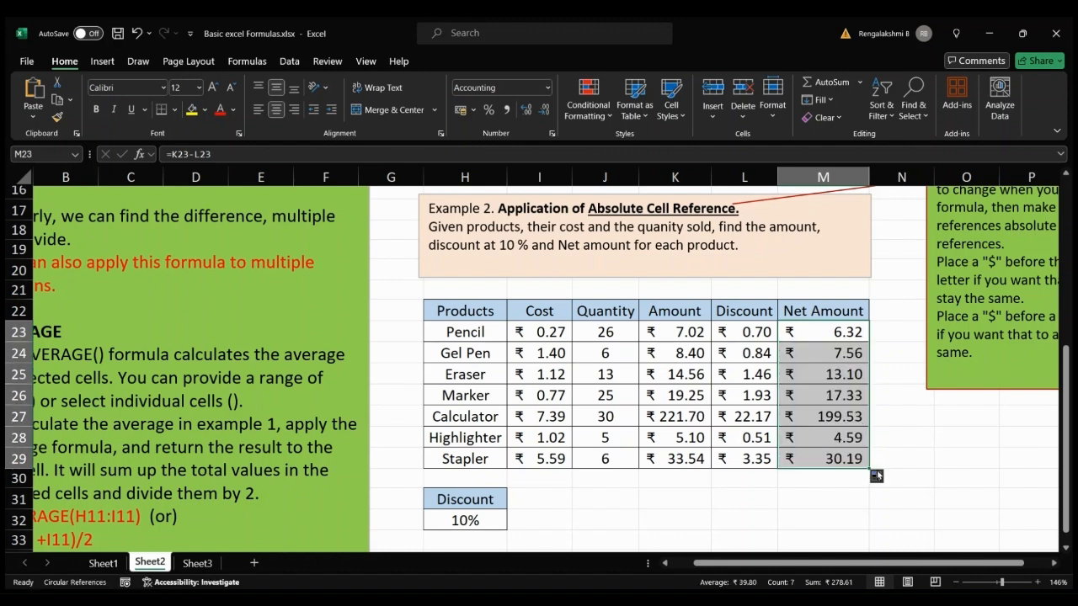